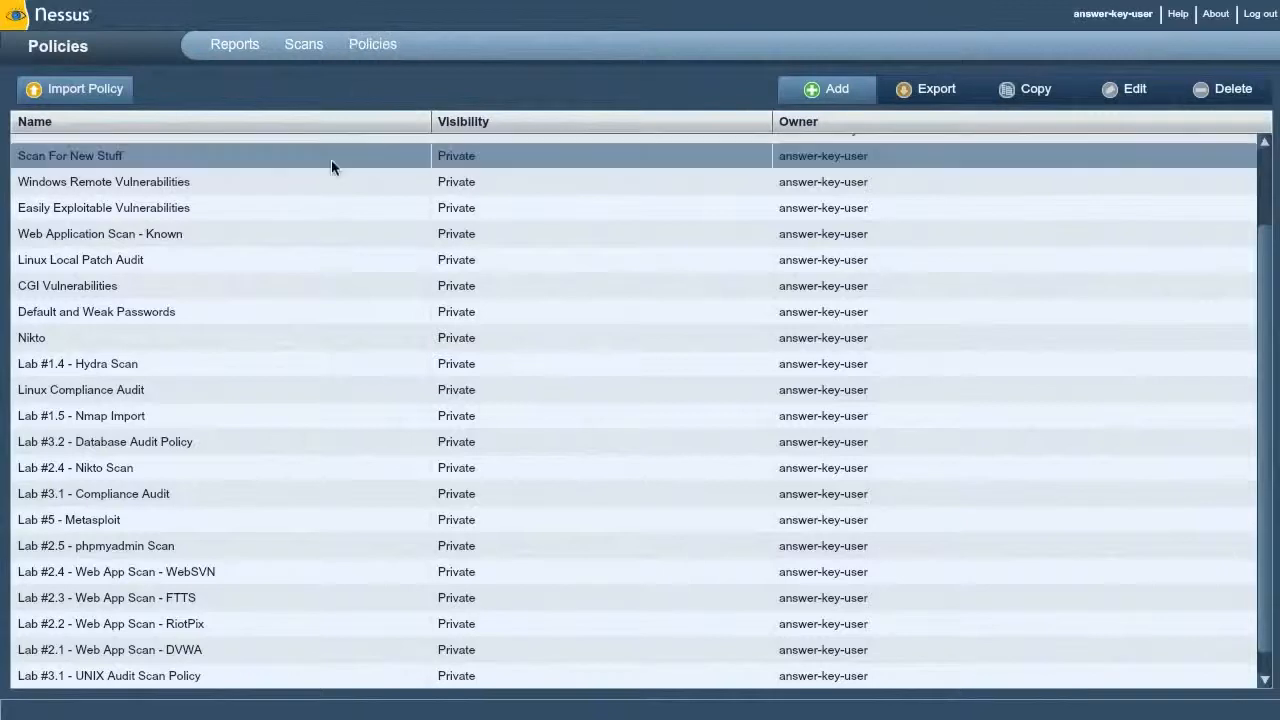
Open the Linux Local Patch Audit policy for editing and display its SSH settings credentials
double_click(296, 258)
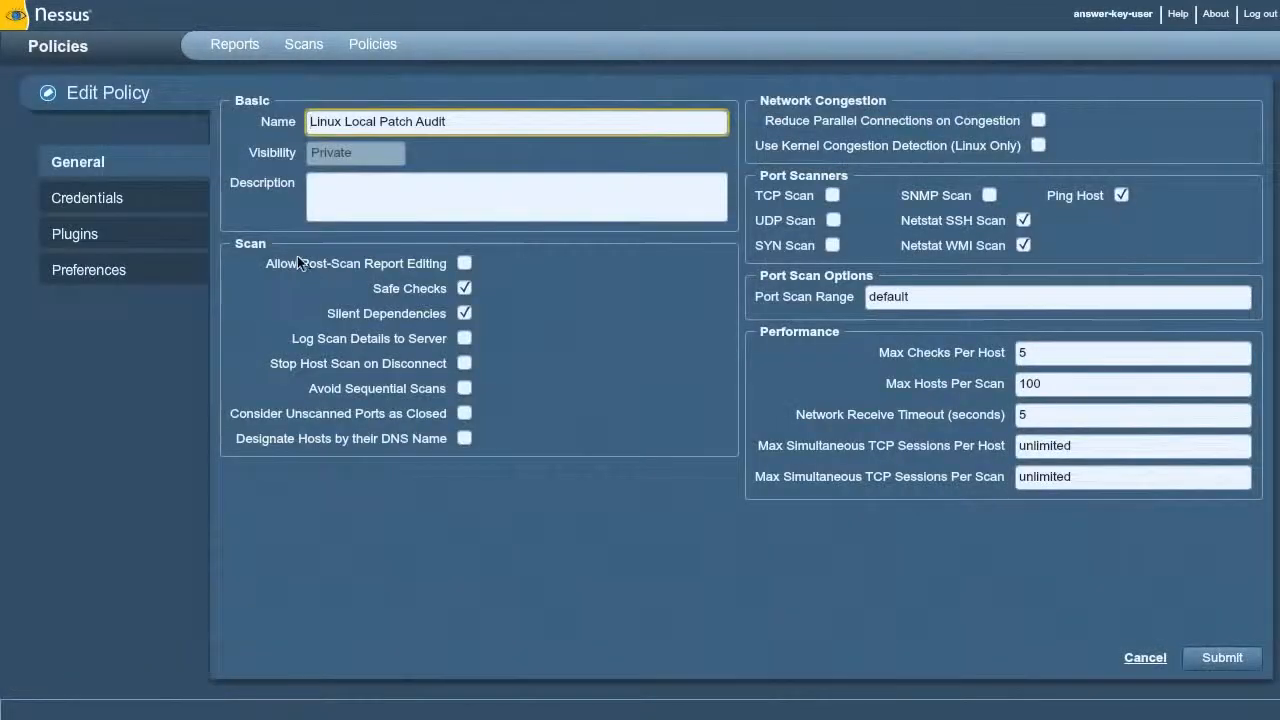
left_click(162, 199)
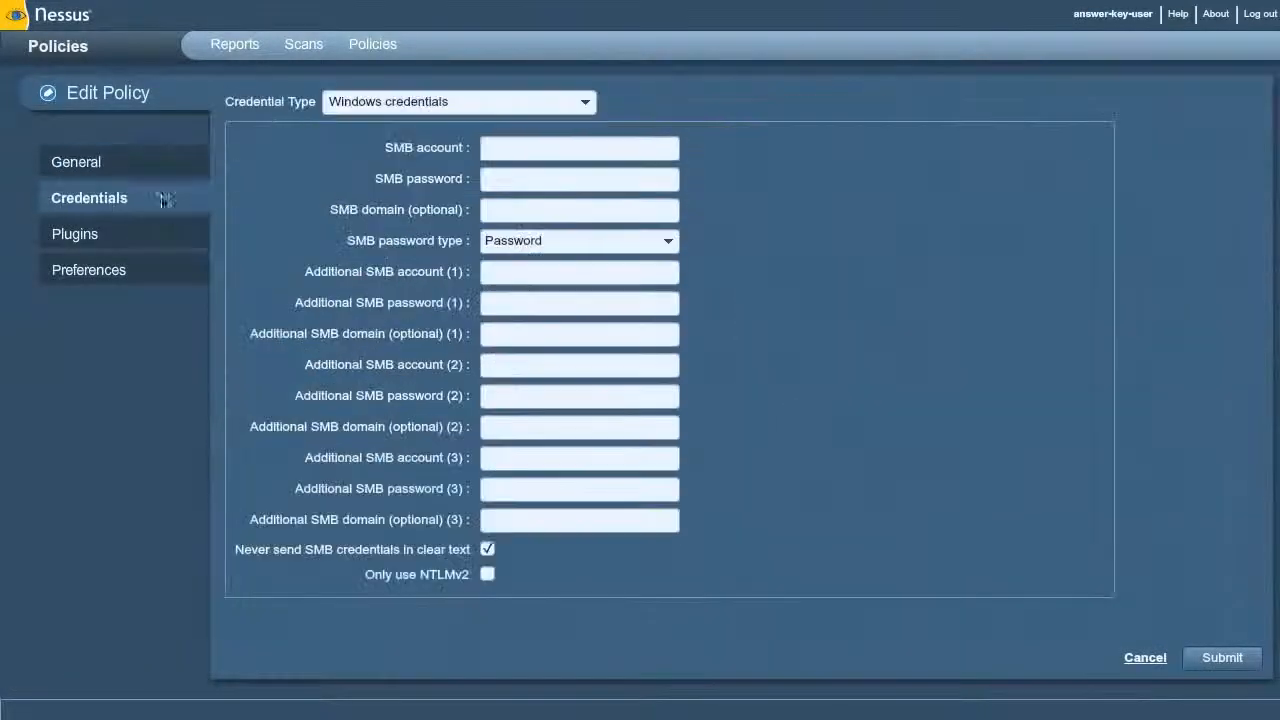
left_click(365, 106)
left_click(358, 147)
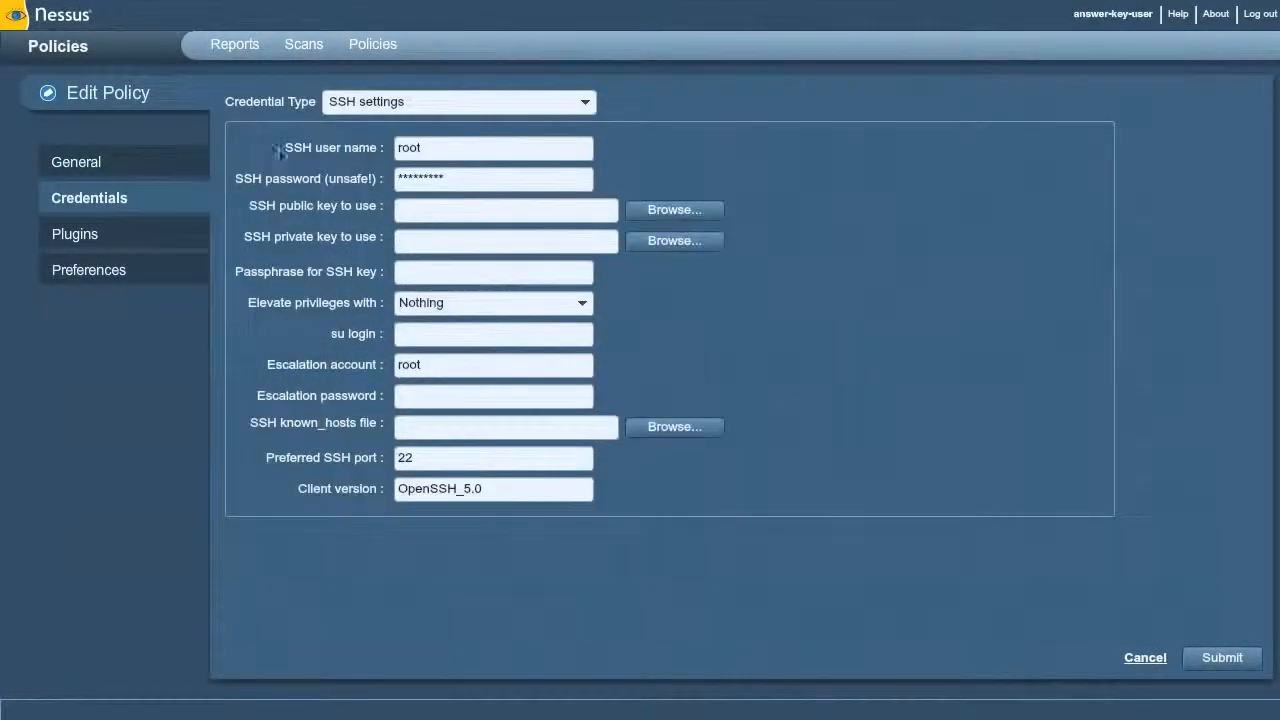
Review the policy's general port scanner and port scan range options, and return to its SSH settings credentials
left_click(84, 166)
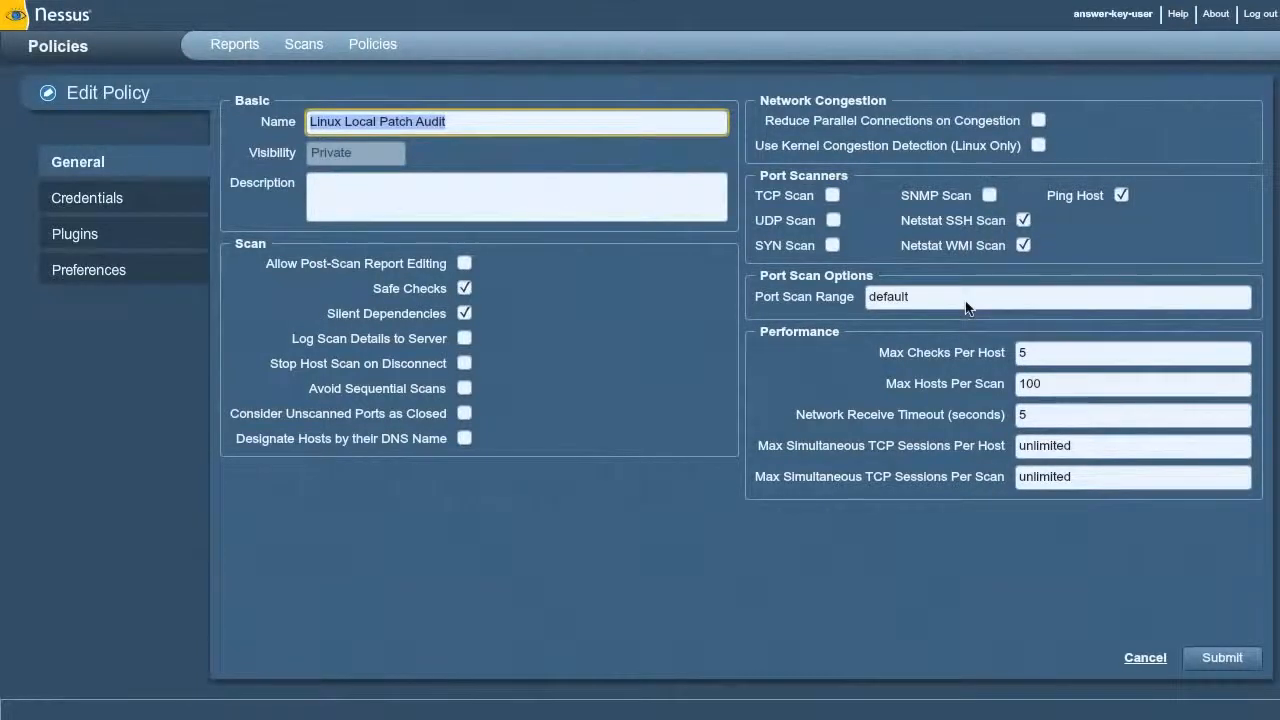
mouse_move(966, 308)
mouse_move(955, 226)
left_click(88, 197)
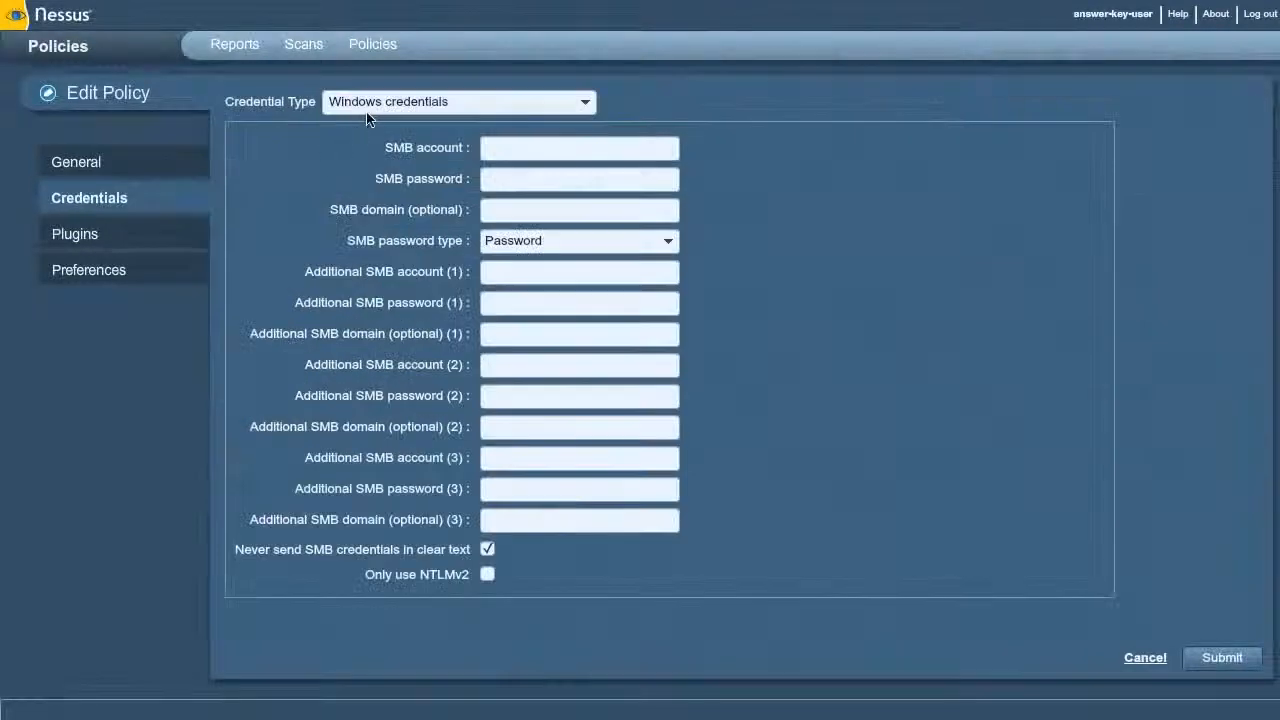
left_click(370, 102)
left_click(357, 150)
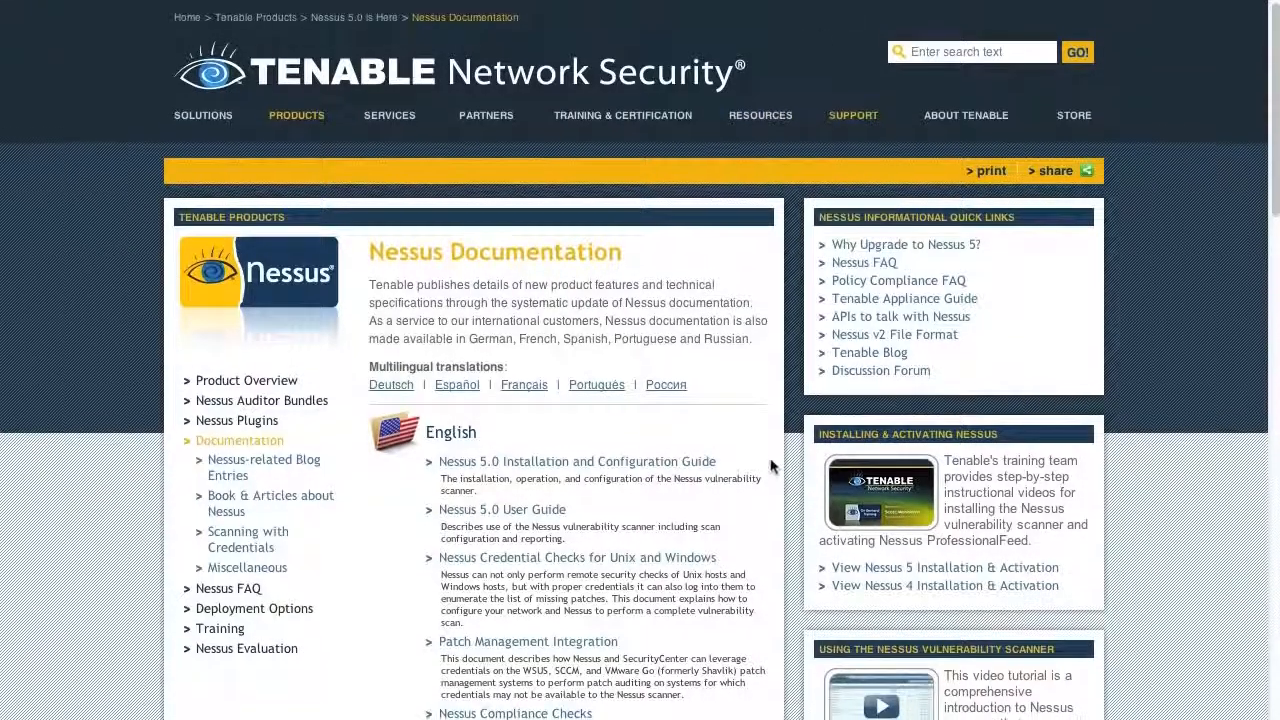
Switch to the Nessus Documentation web page and highlight the "Nessus Credential Checks for Unix and Windows" entry
scroll(773, 466, "down", 2)
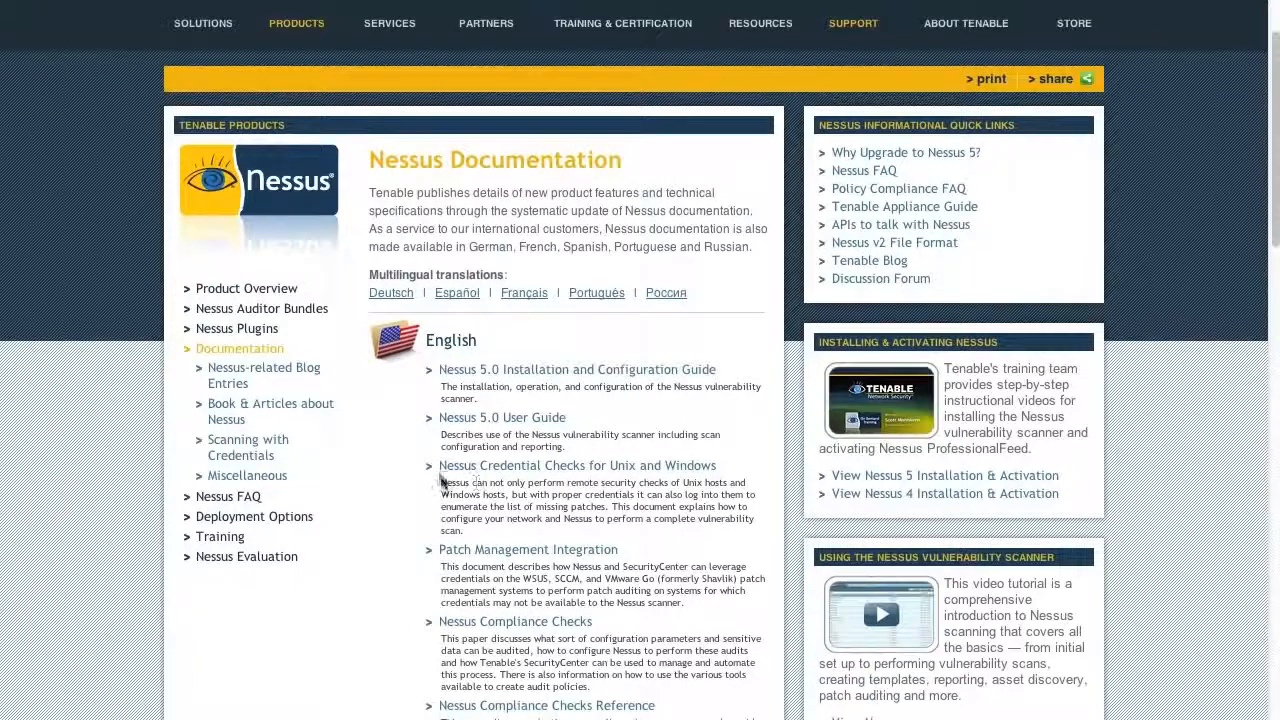
left_click_drag(718, 466, 437, 468)
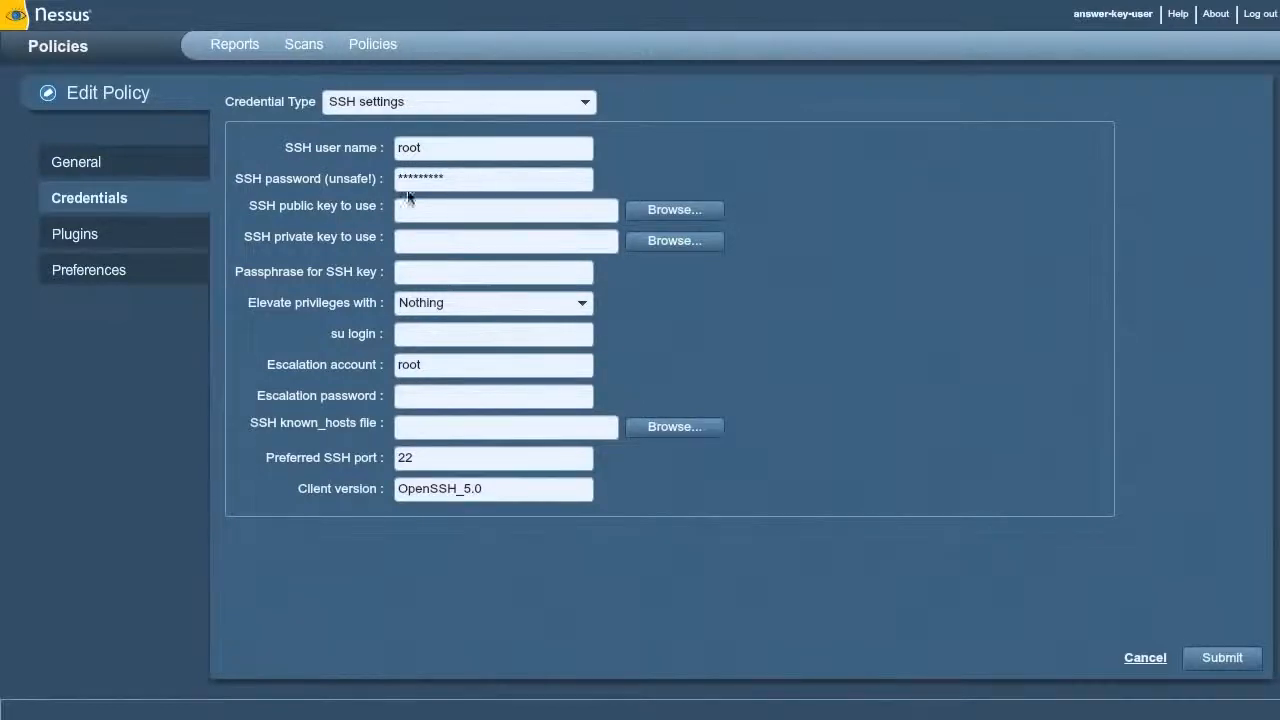
Switch back to the Nessus policy, list the plugins of the Ubuntu Local Security Checks family, and leave the policy without saving
left_click(97, 235)
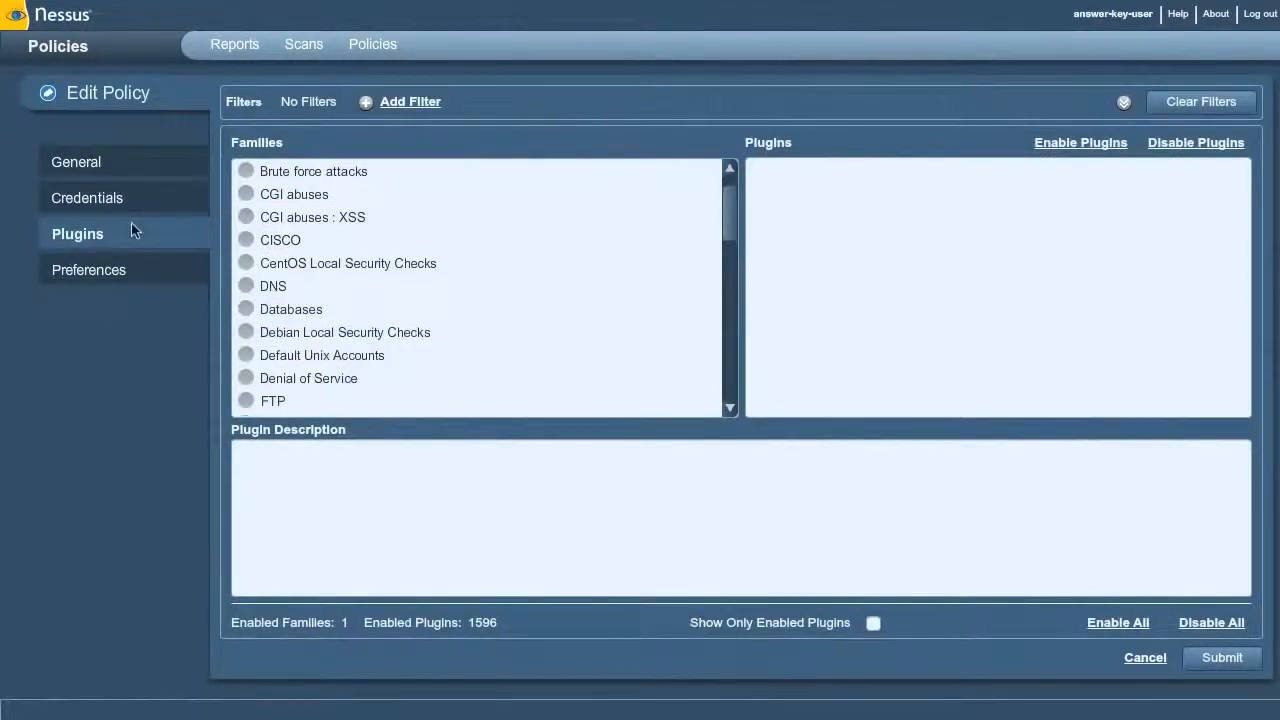
left_click_drag(728, 215, 726, 395)
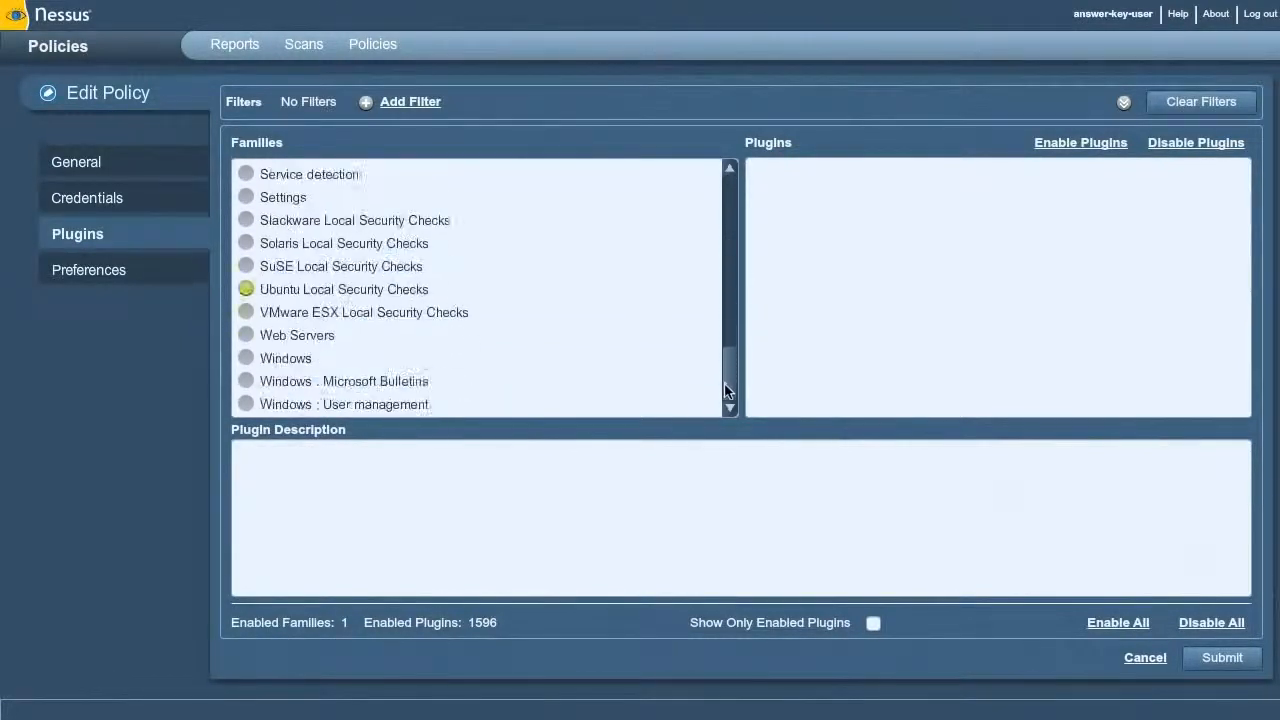
left_click(393, 288)
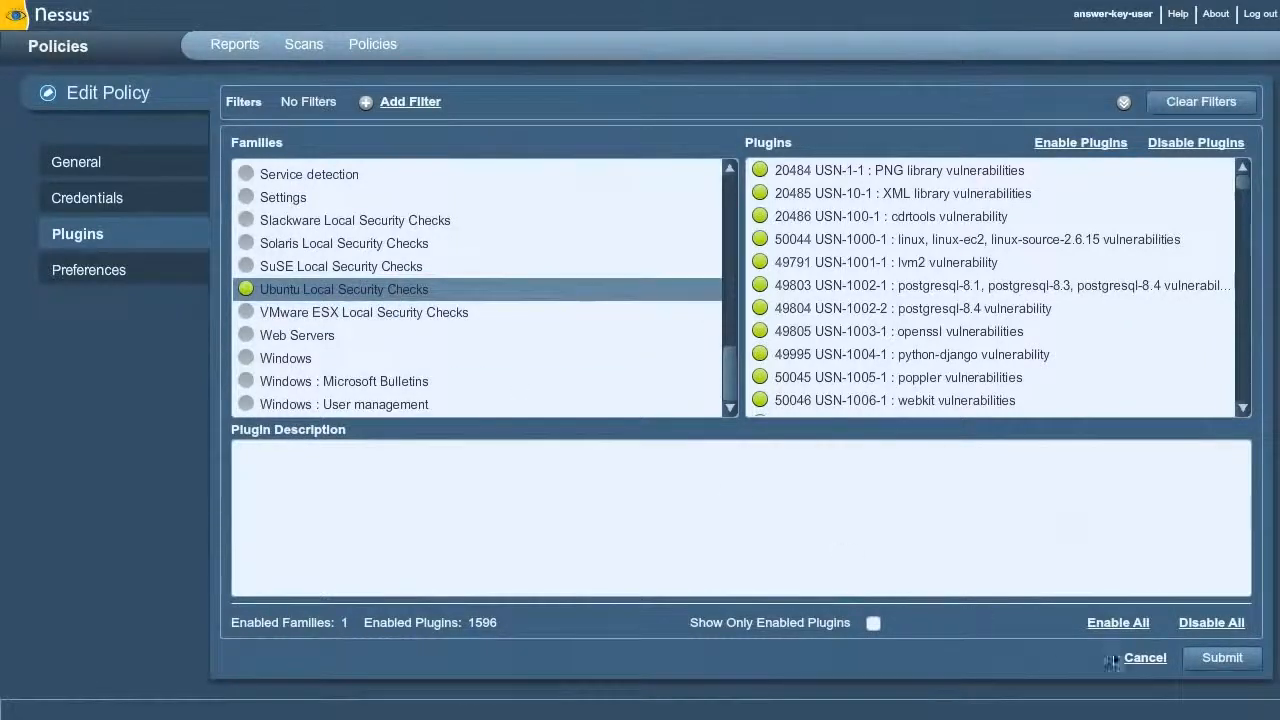
left_click(1145, 657)
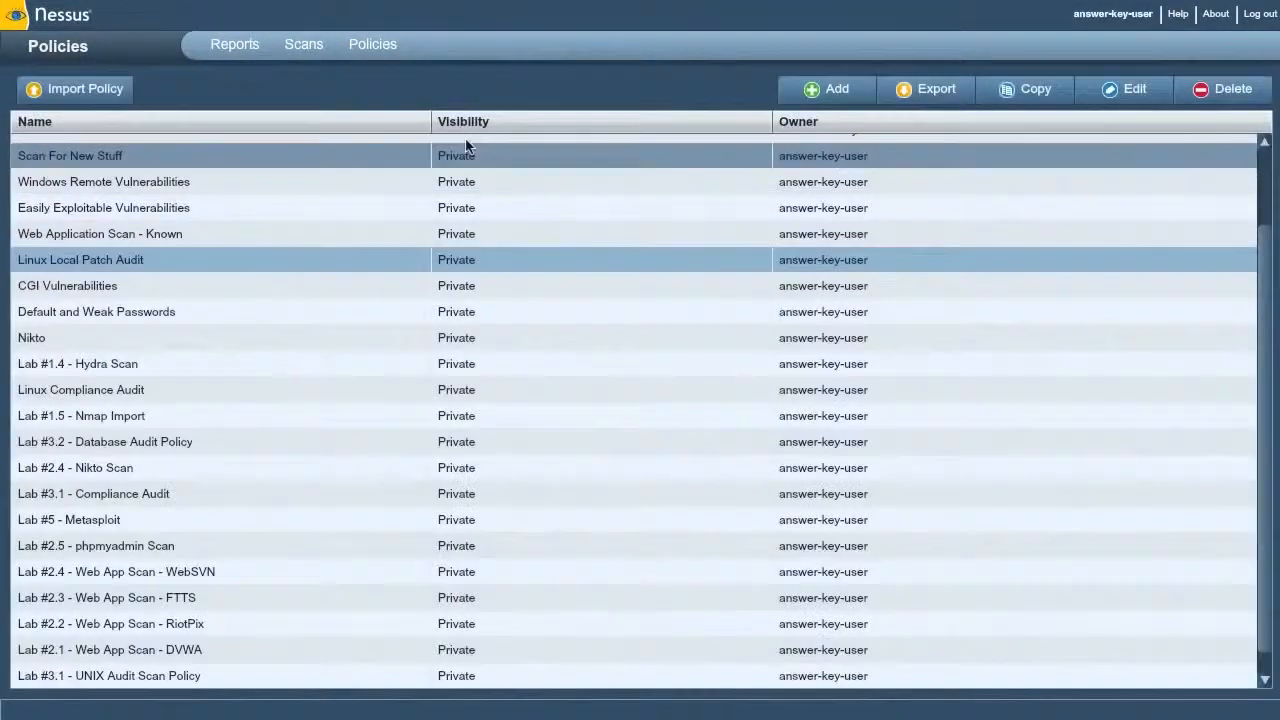
Open the Linux Local Patch Audit report and examine the netstat portscanner (SSH) finding for port 13/udp
left_click(234, 46)
left_click(279, 232)
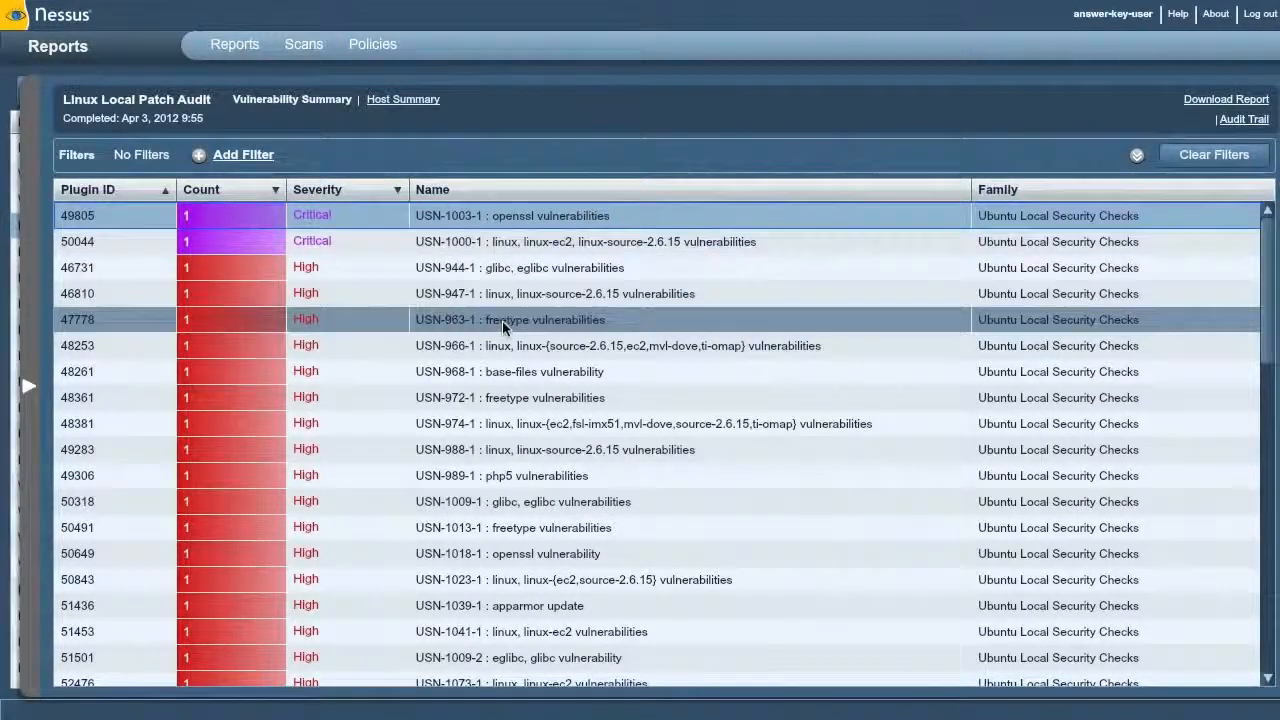
scroll(502, 321, "down", 10)
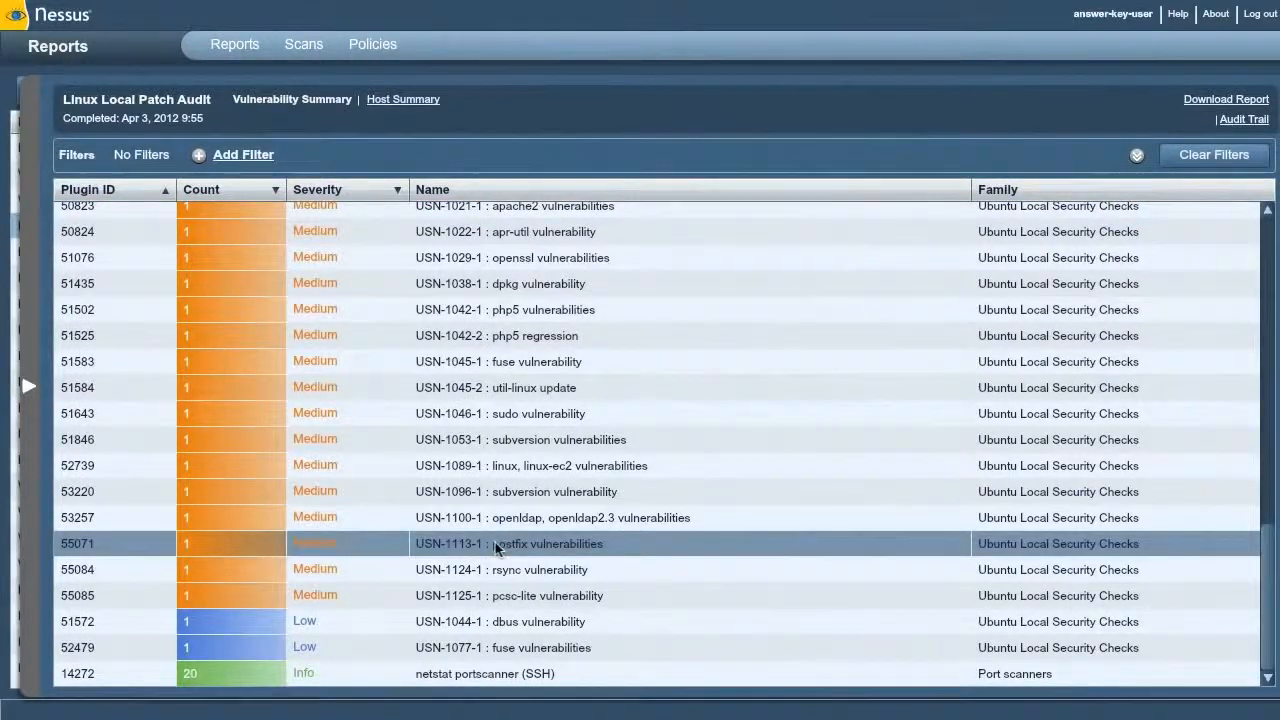
left_click(510, 675)
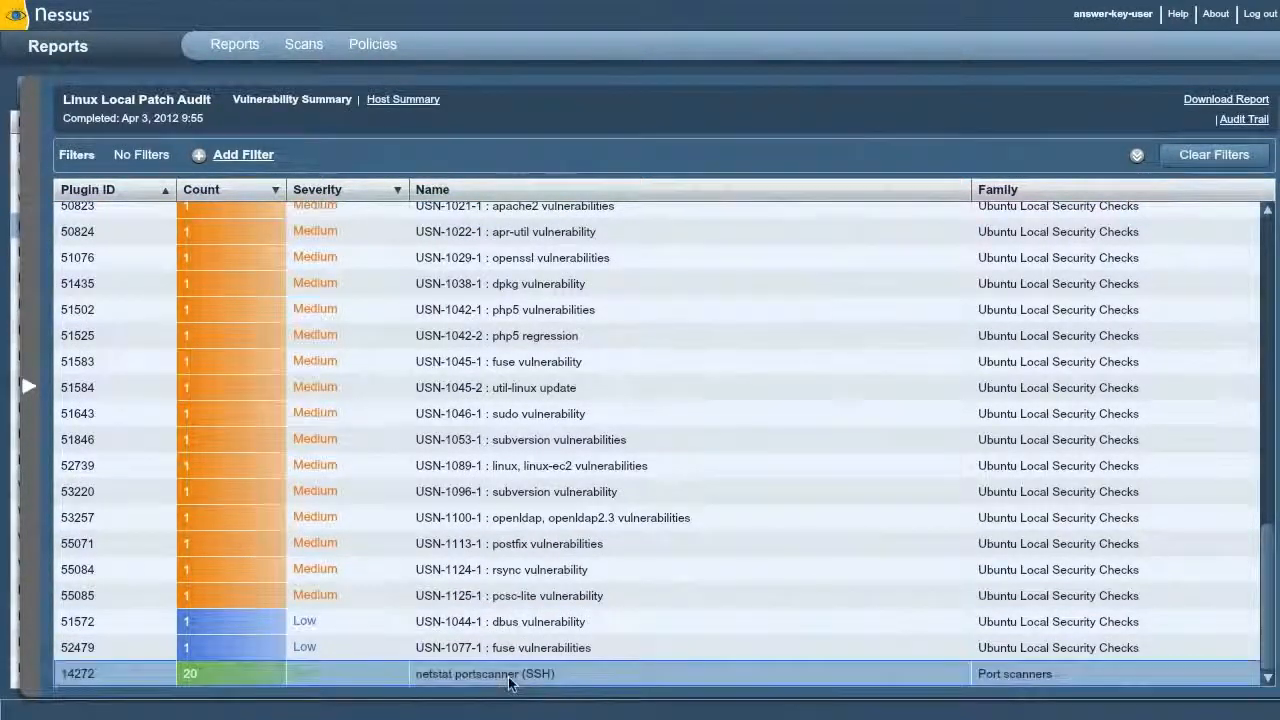
scroll(570, 405, "down", 1)
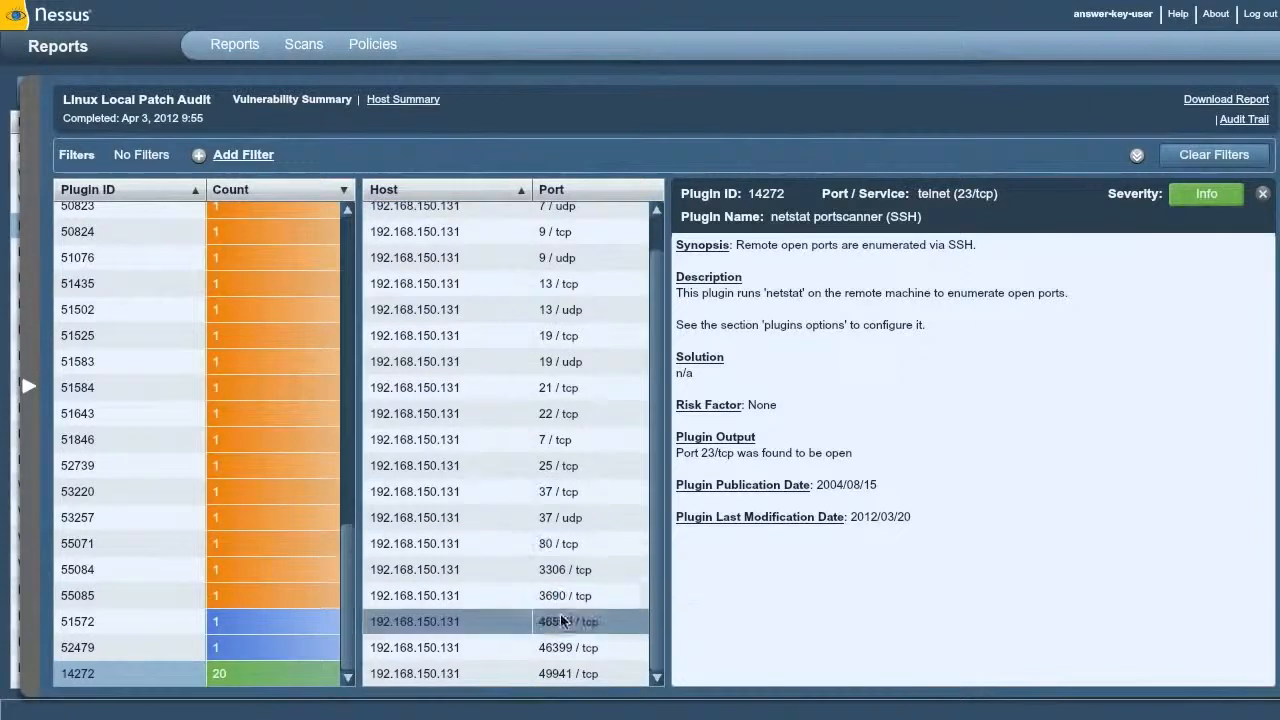
left_click(511, 308)
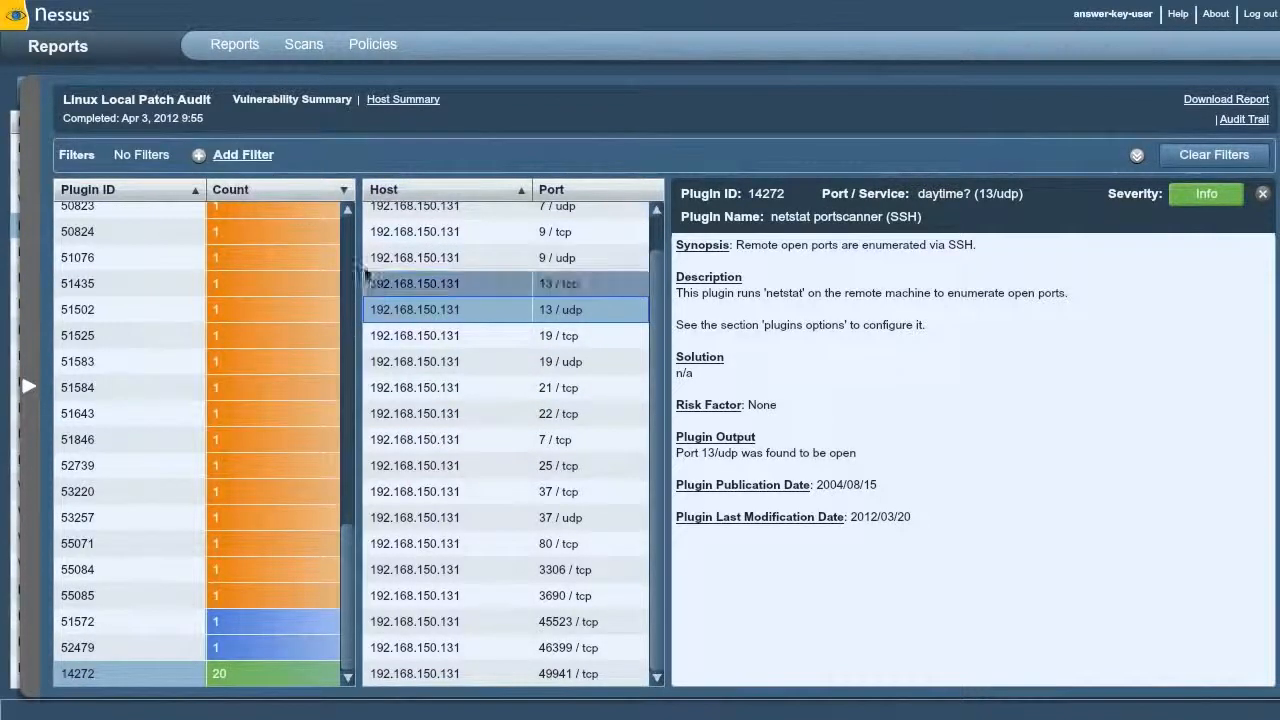
Check the report's host summary and filter its vulnerability summary to Exploit Available is equal to true
left_click(430, 100)
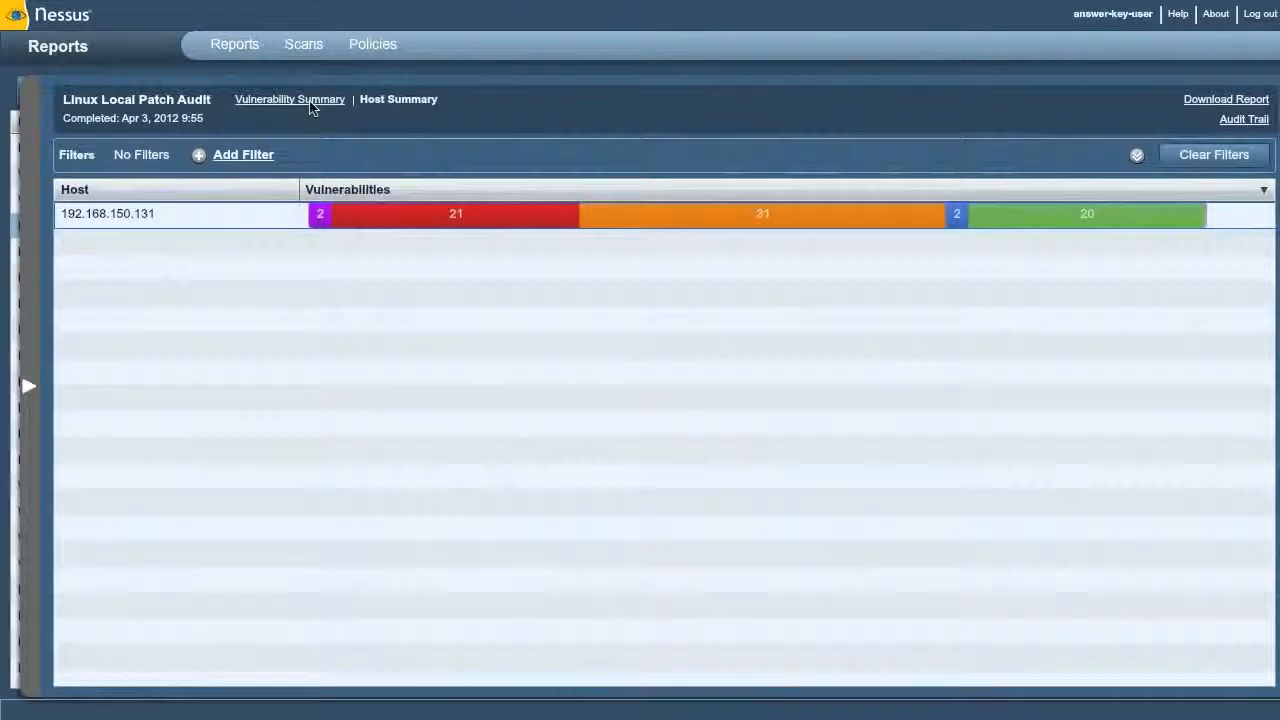
left_click(309, 102)
left_click(243, 155)
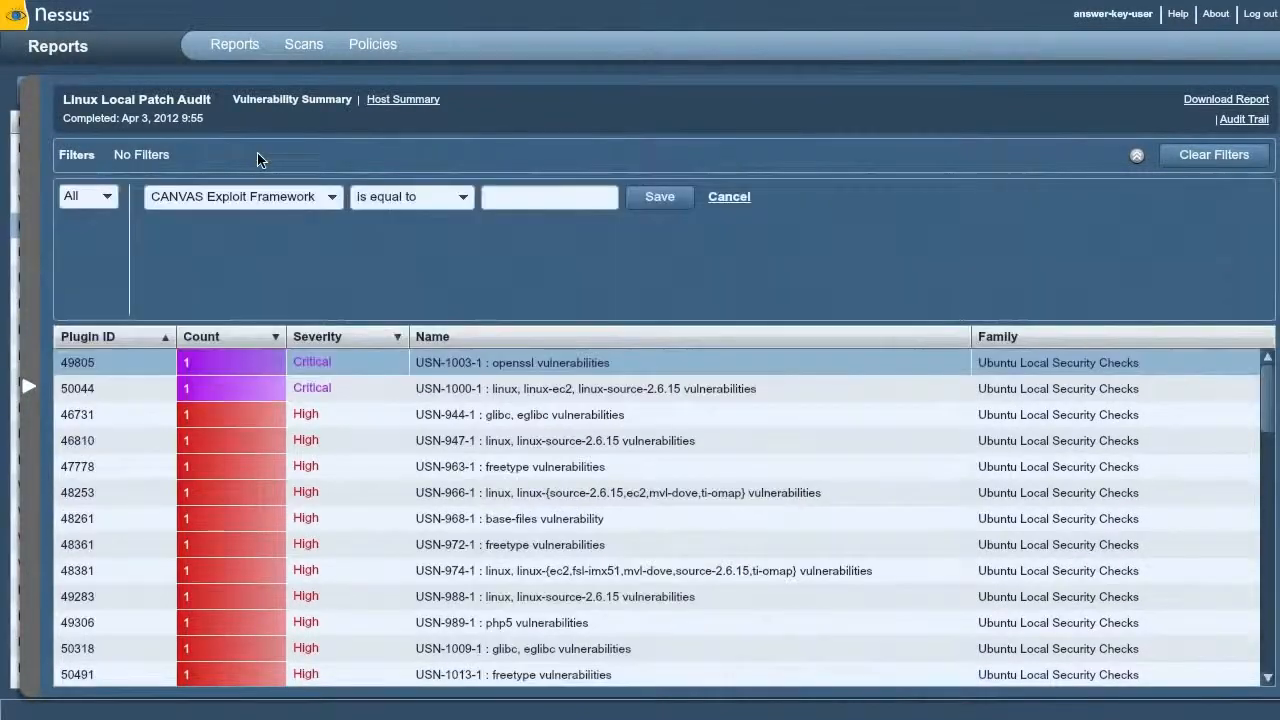
left_click(331, 197)
left_click_drag(334, 252, 331, 286)
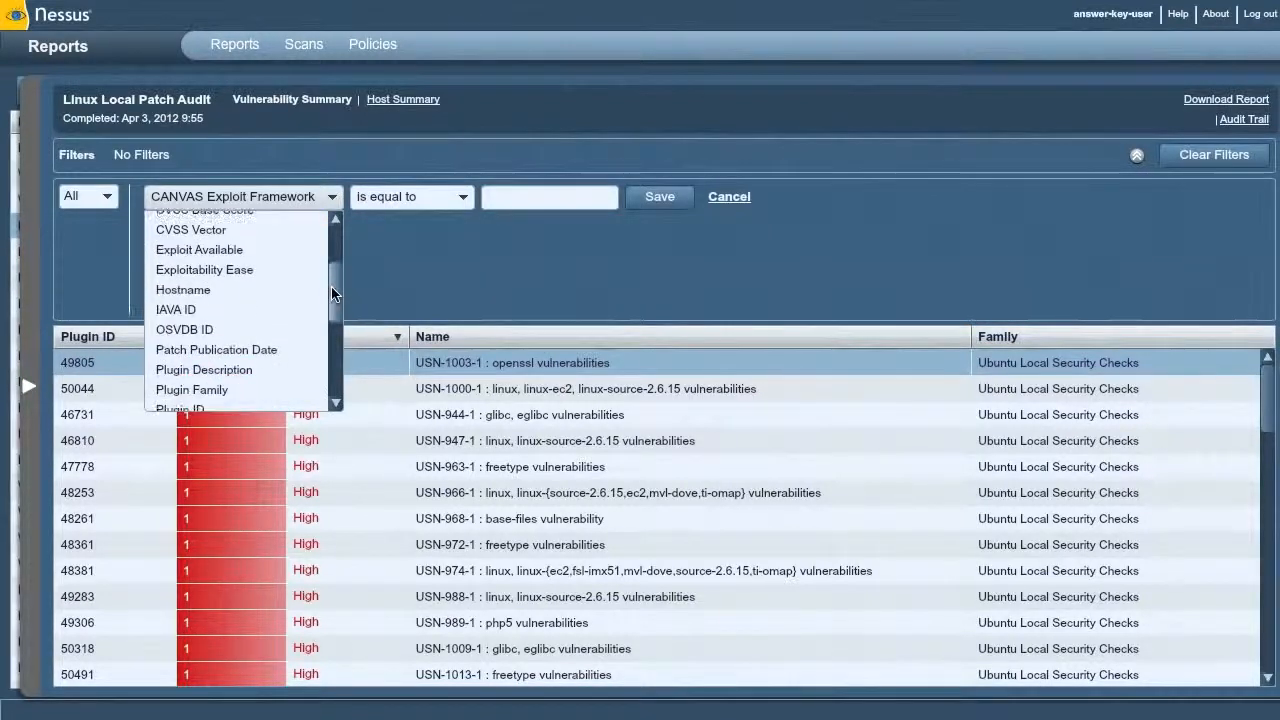
left_click(252, 250)
left_click(726, 197)
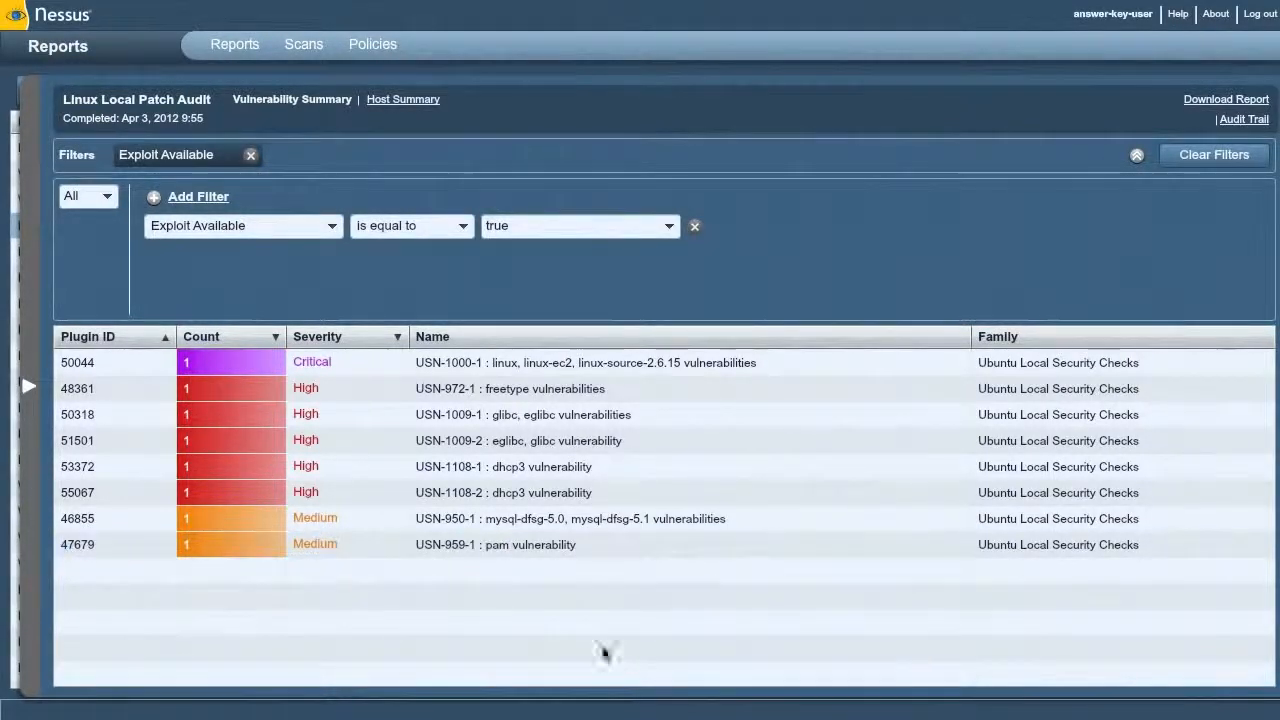
Examine the details of the USN-959-1 pam vulnerability and highlight its Exploitable With entry
left_click(544, 543)
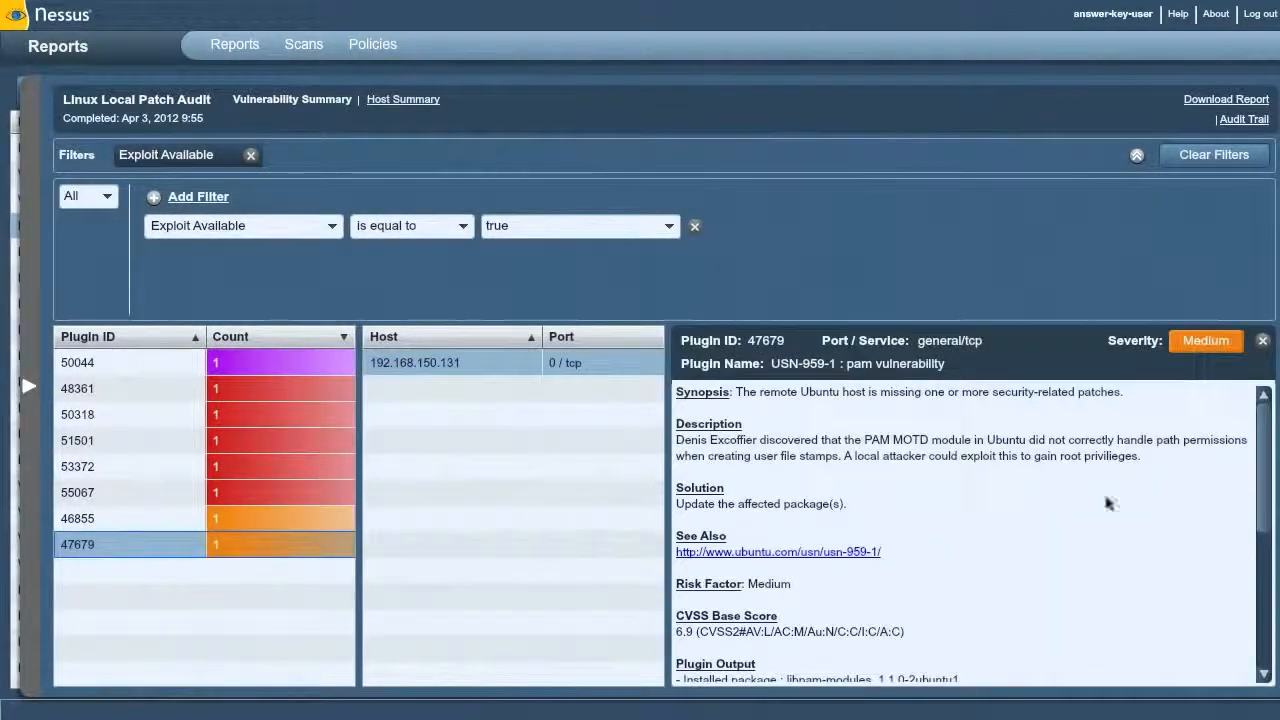
left_click_drag(1272, 484, 1248, 668)
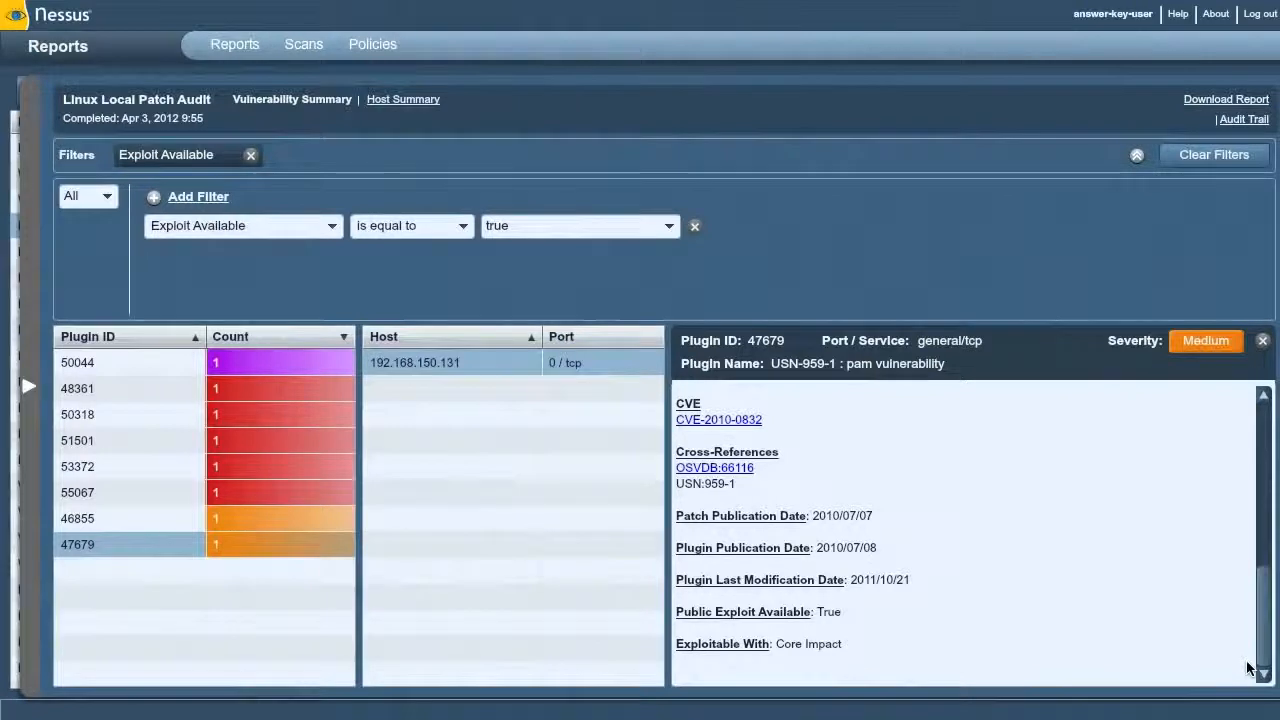
left_click_drag(844, 645, 674, 646)
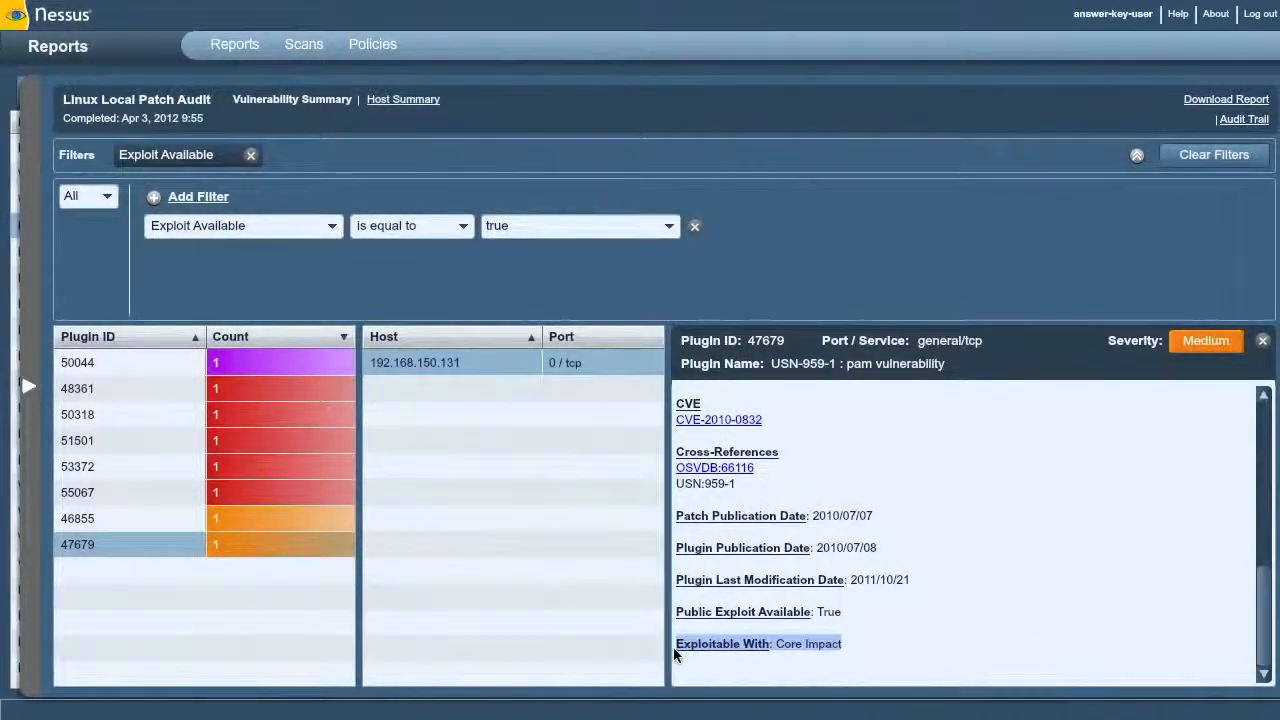
left_click(577, 525)
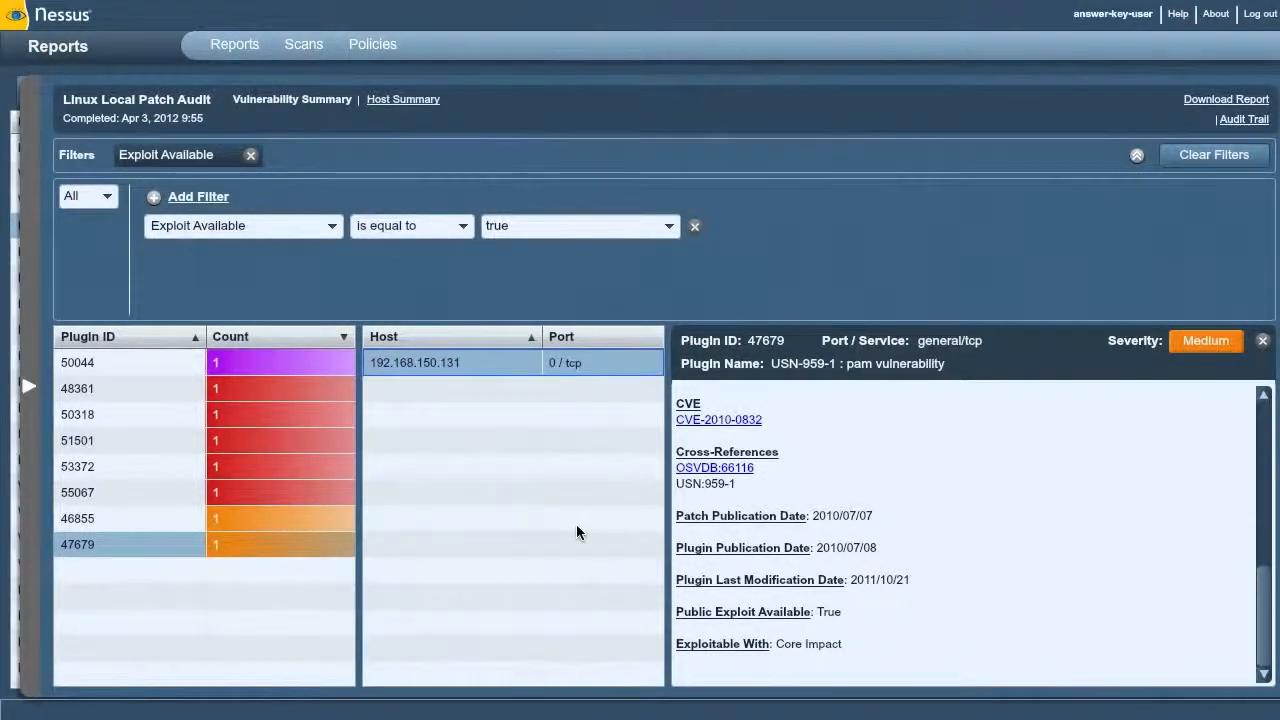
Open the Windows Network Scan report and check the severity breakdown in its host summary
left_click(222, 43)
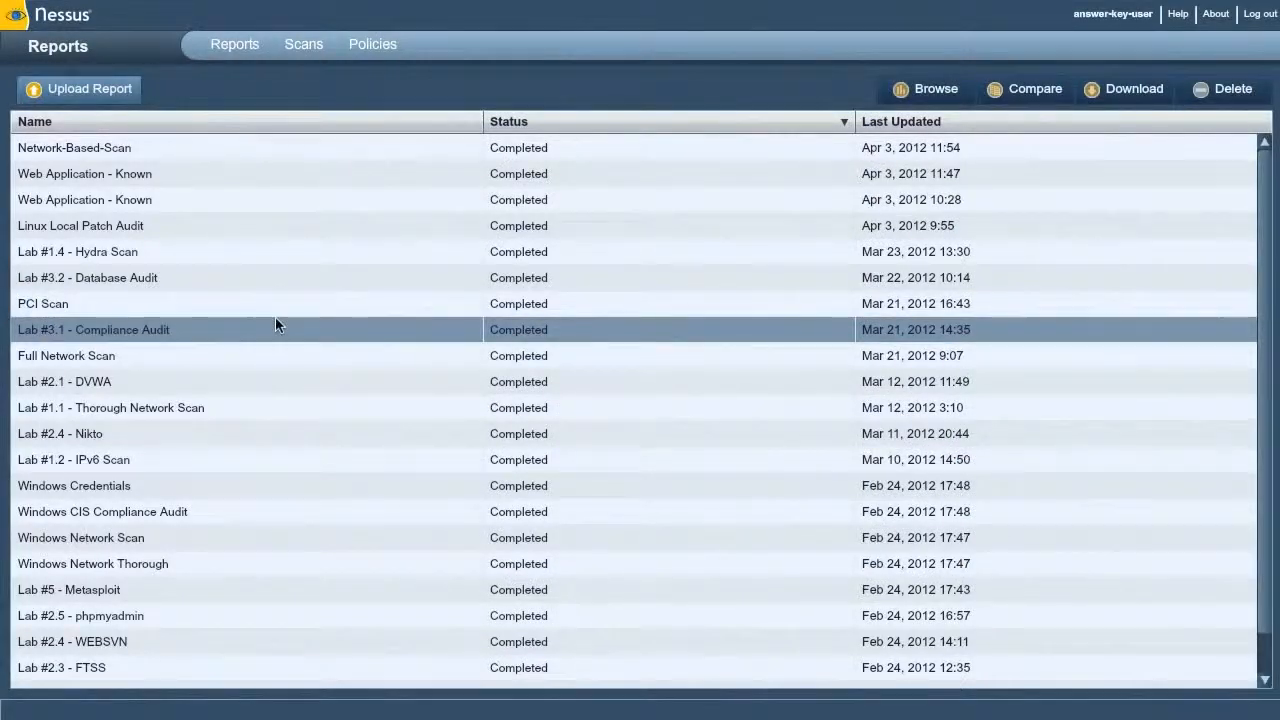
left_click(280, 486)
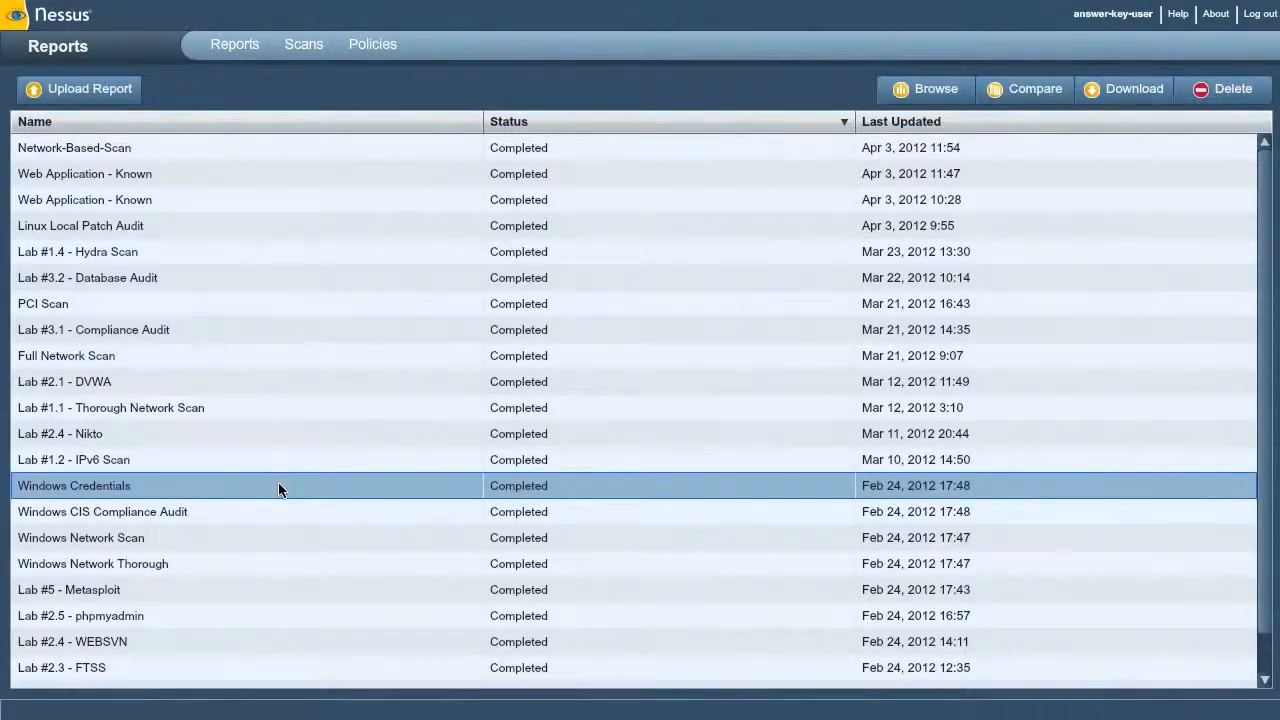
left_click(197, 540)
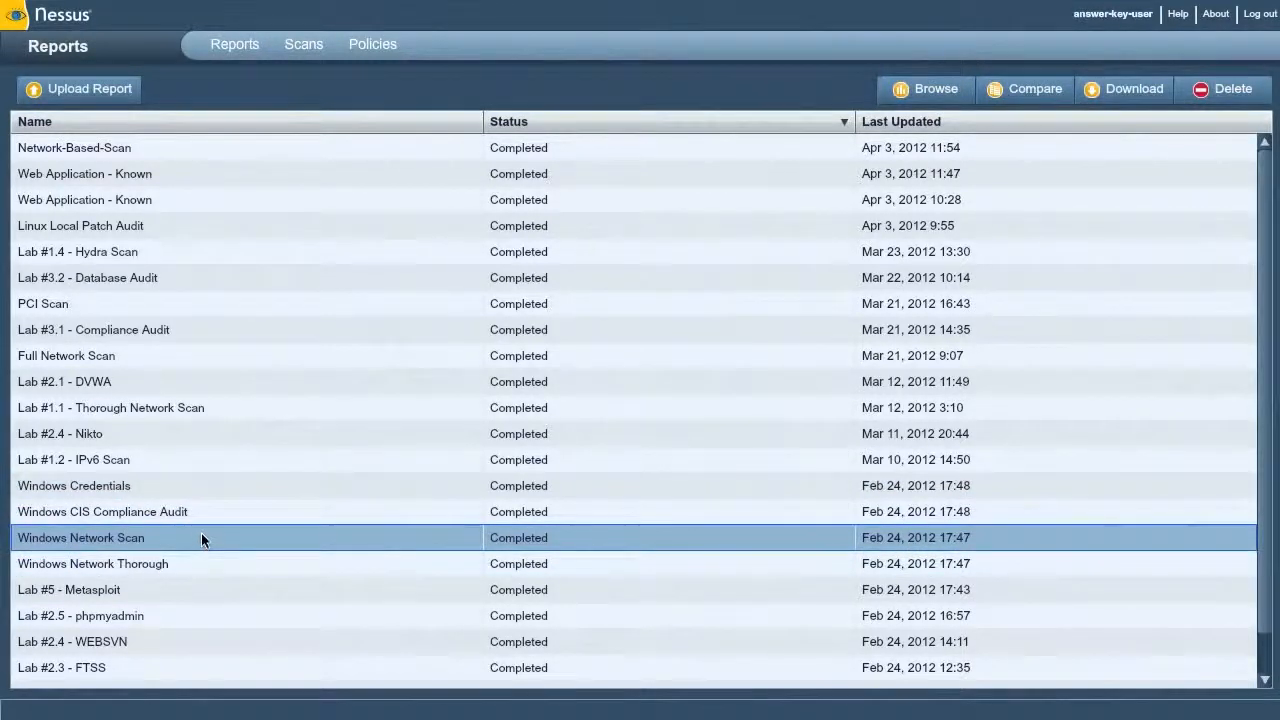
double_click(201, 537)
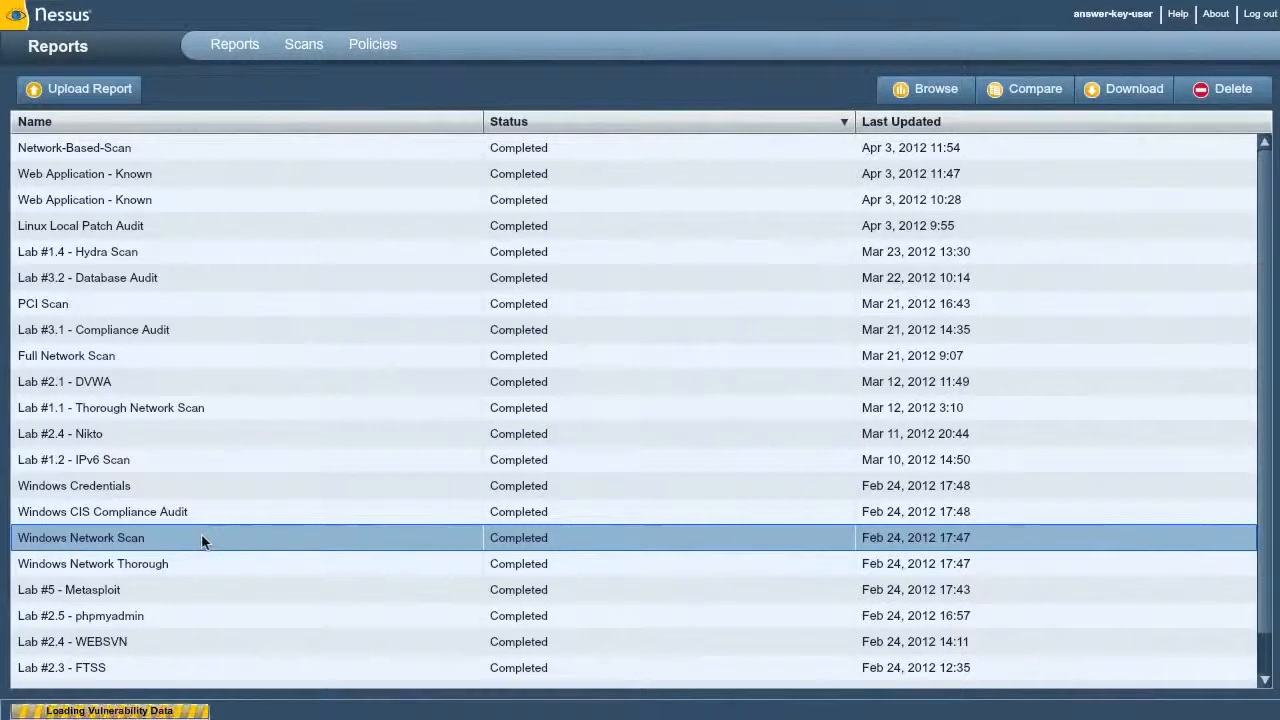
left_click(437, 100)
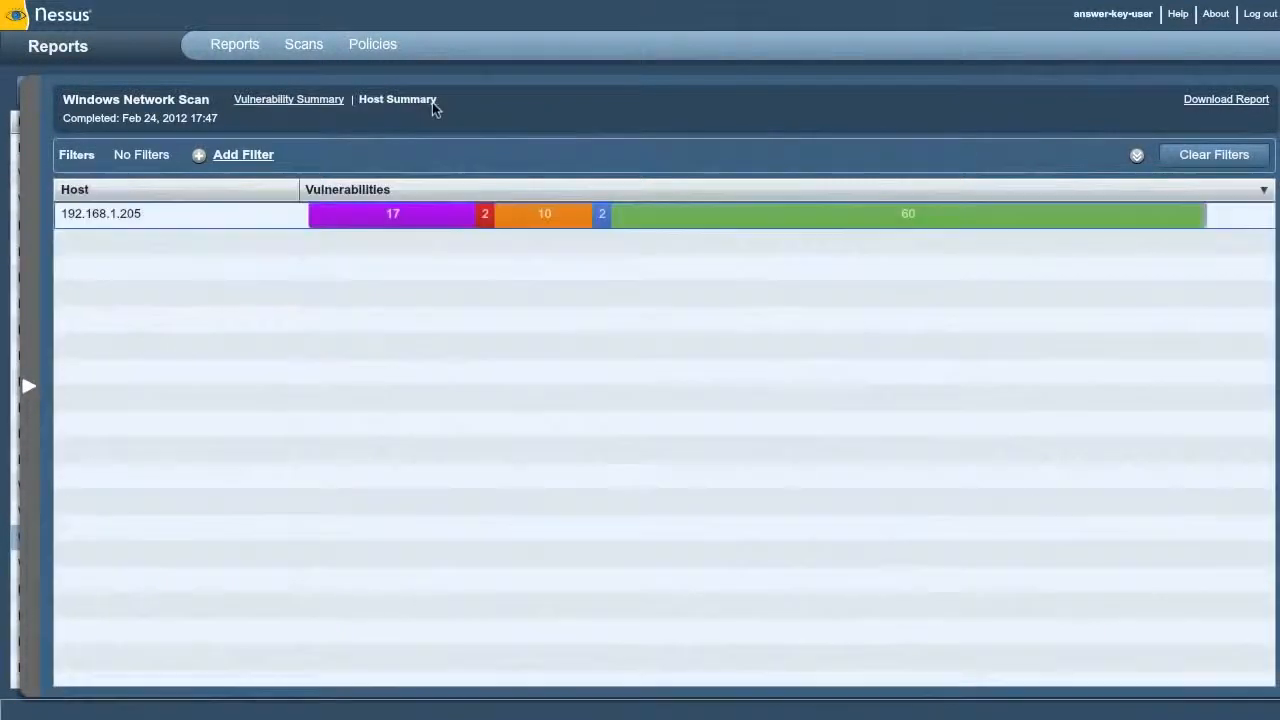
mouse_move(395, 227)
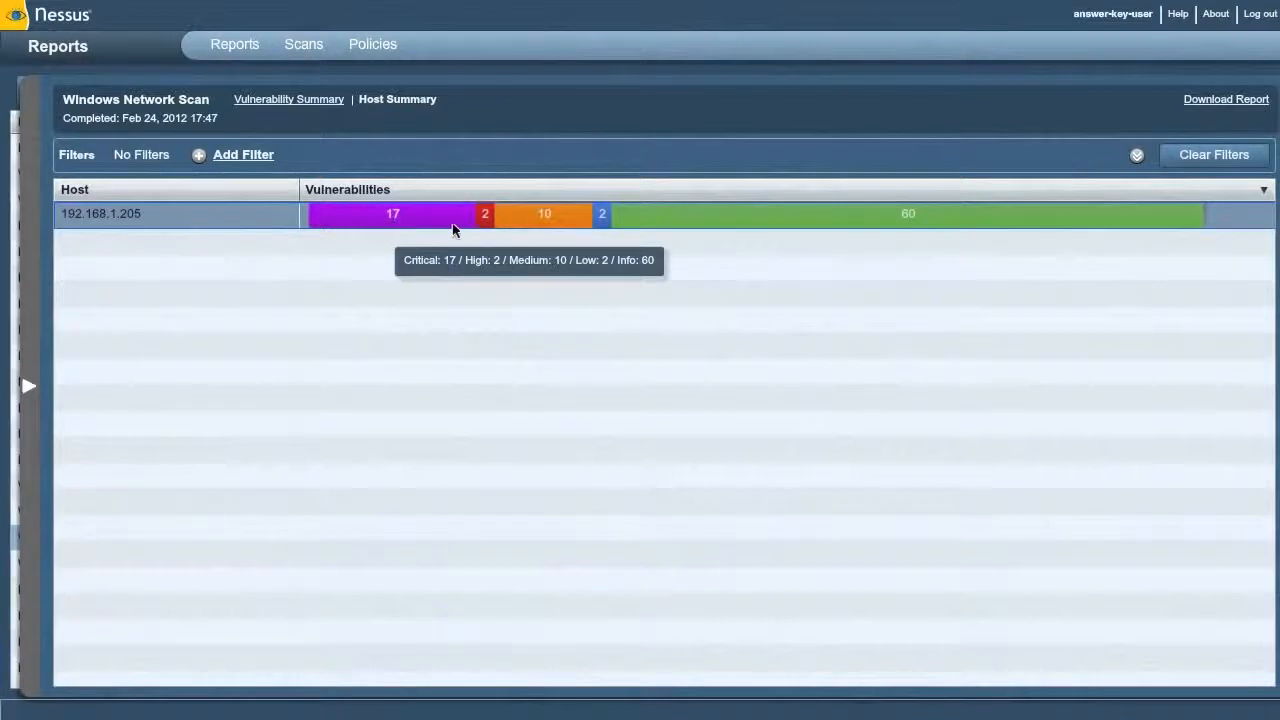
Open the Windows Credentials report and check the severity breakdown in its host summary
left_click(236, 48)
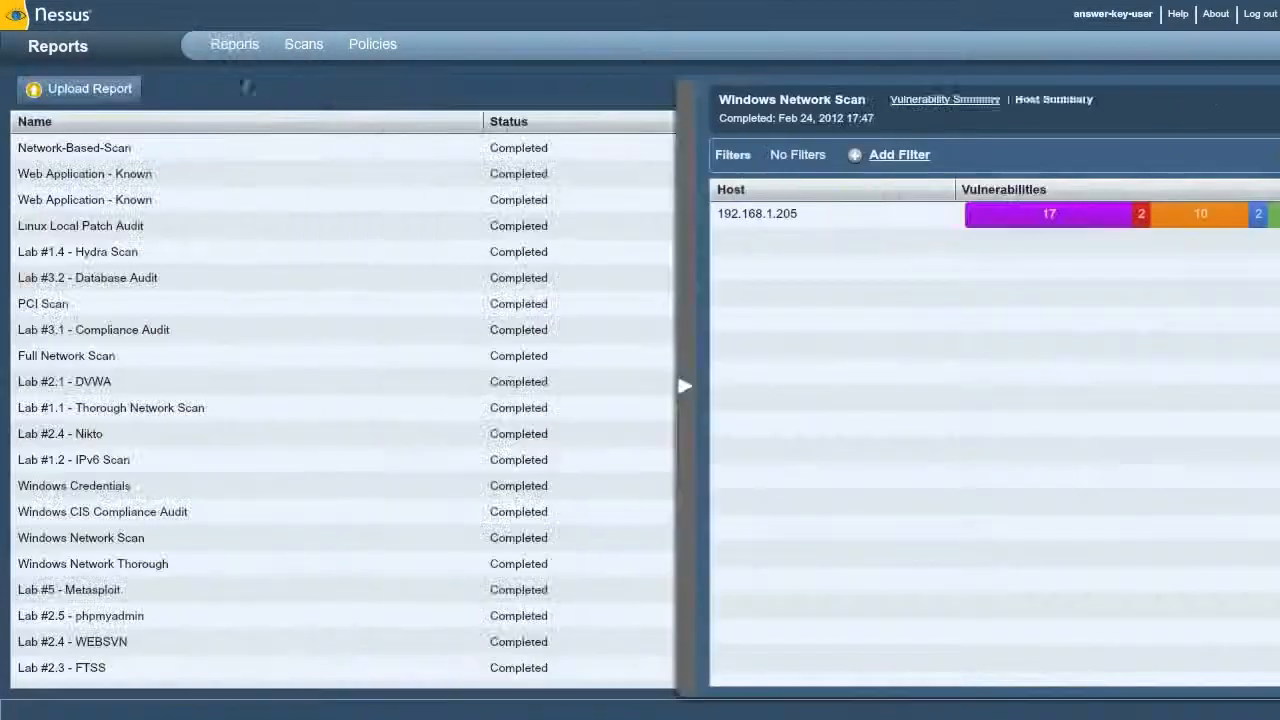
left_click(139, 487)
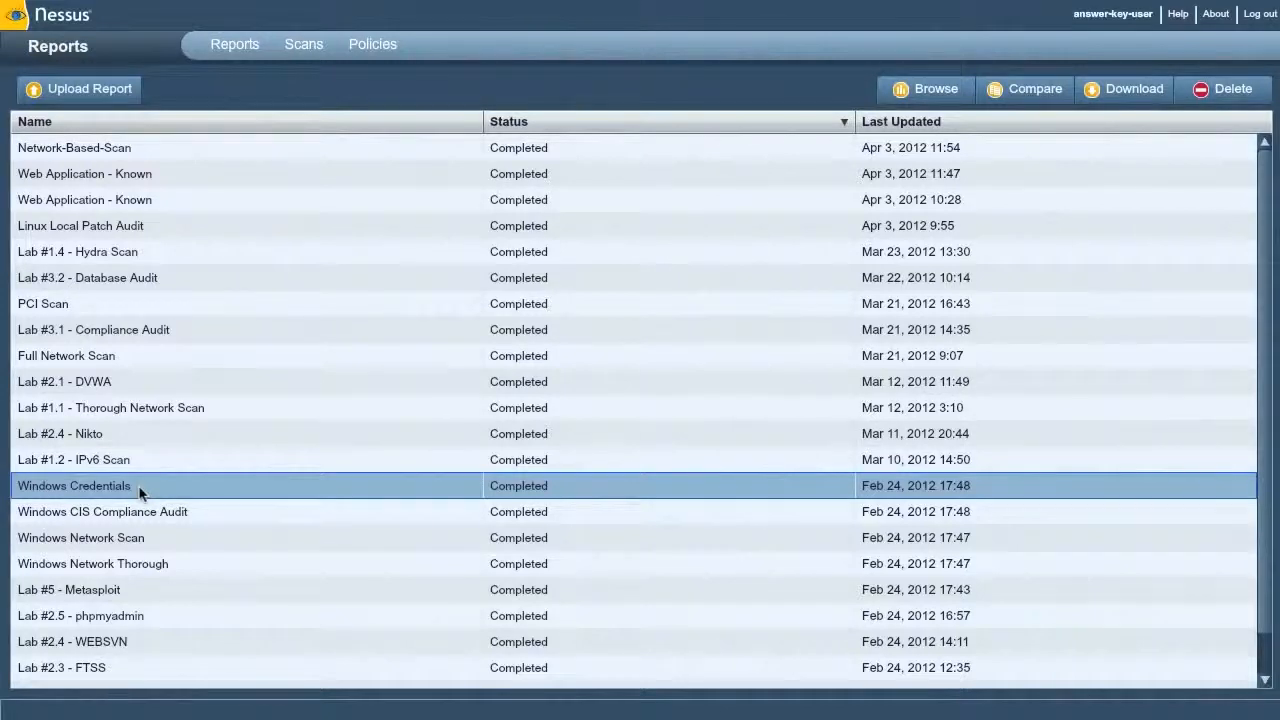
double_click(127, 486)
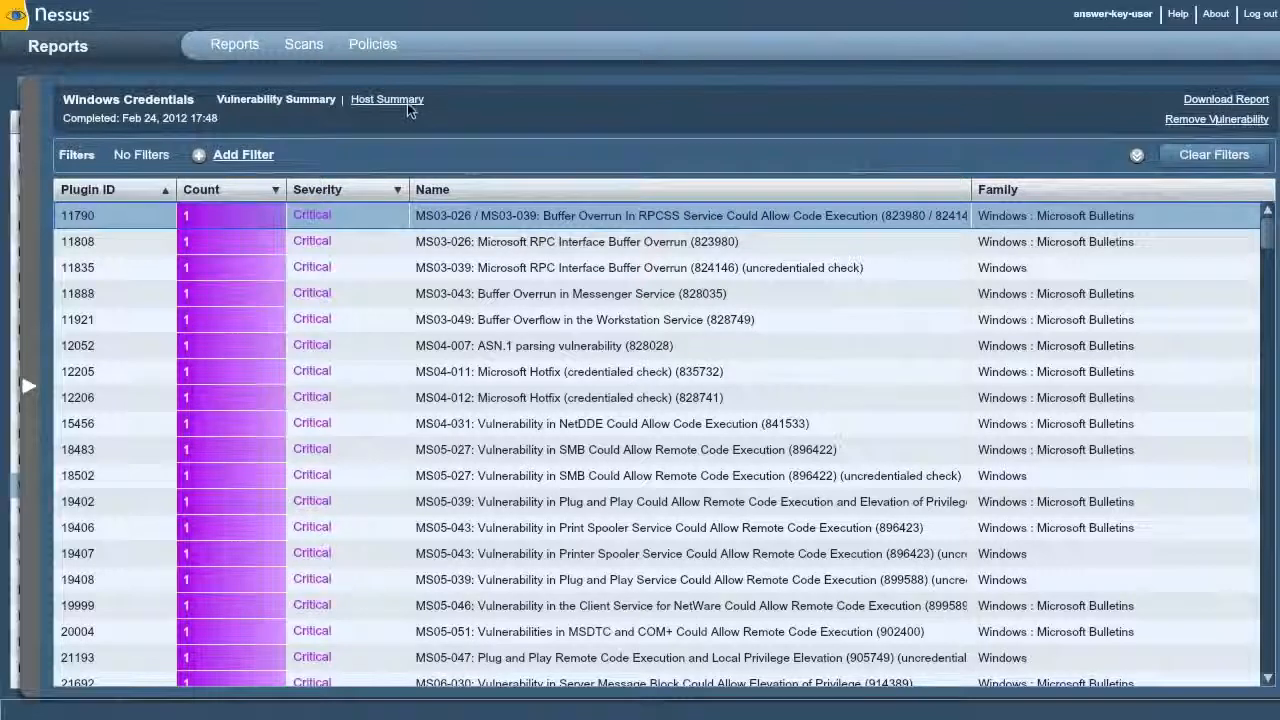
left_click(405, 102)
mouse_move(356, 221)
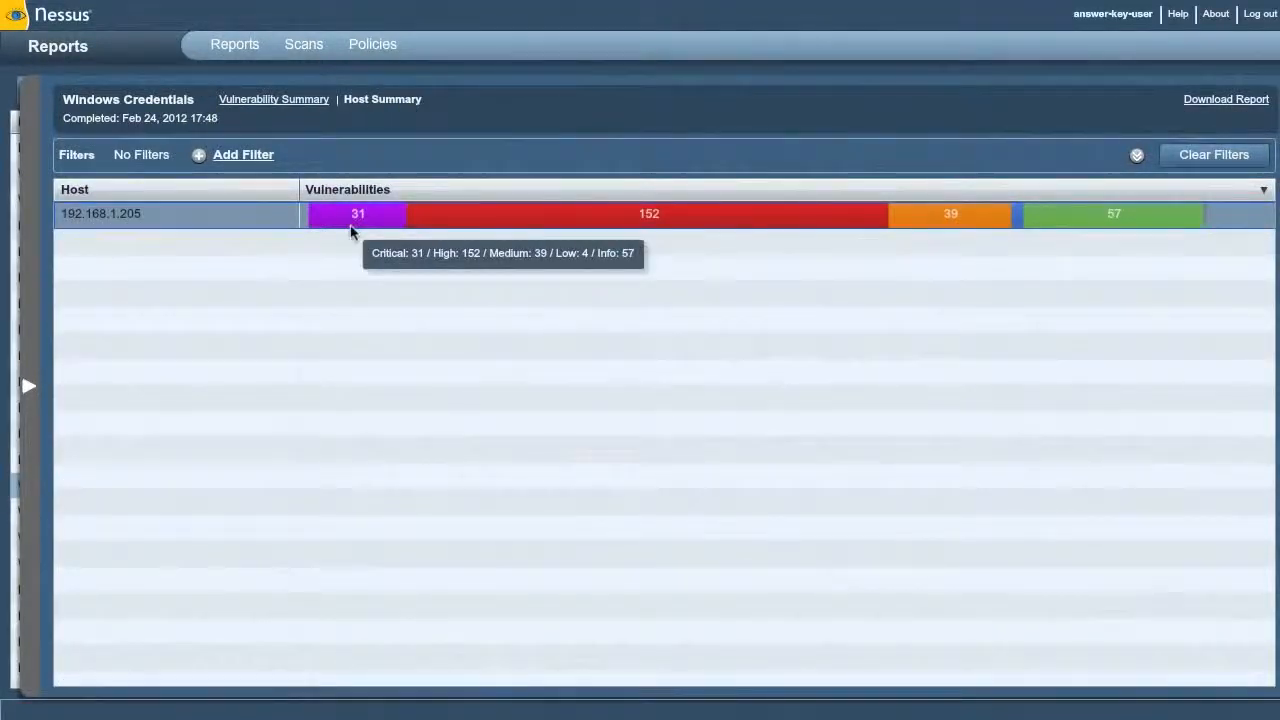
Filter the Windows Credentials host summary to Exploitability Ease is not equal to No known exploits are available
left_click(262, 156)
left_click(237, 199)
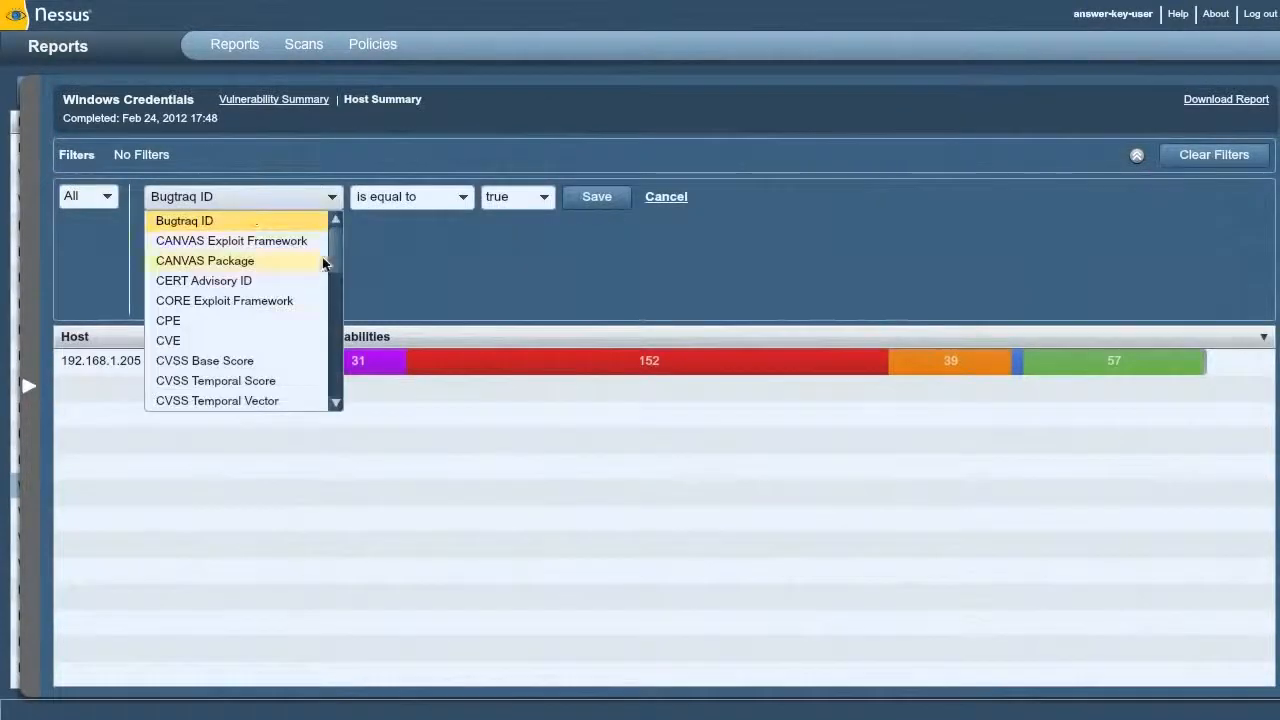
left_click_drag(329, 257, 331, 300)
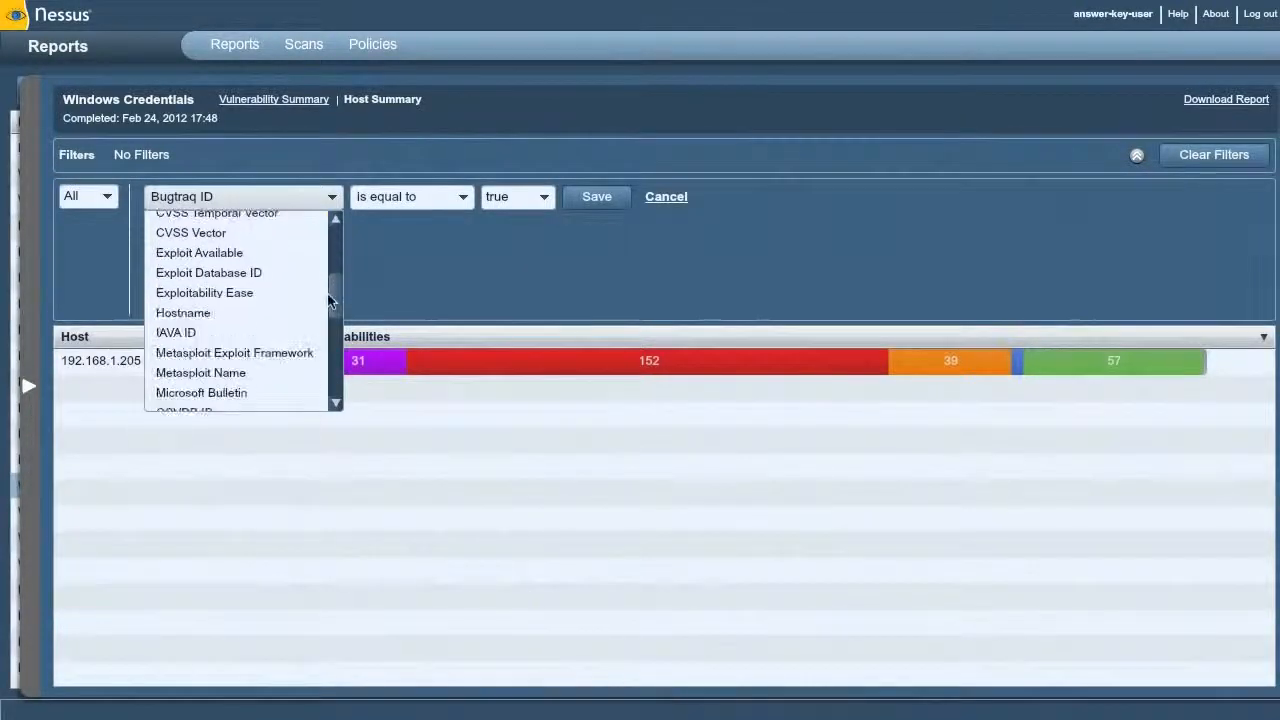
left_click(223, 292)
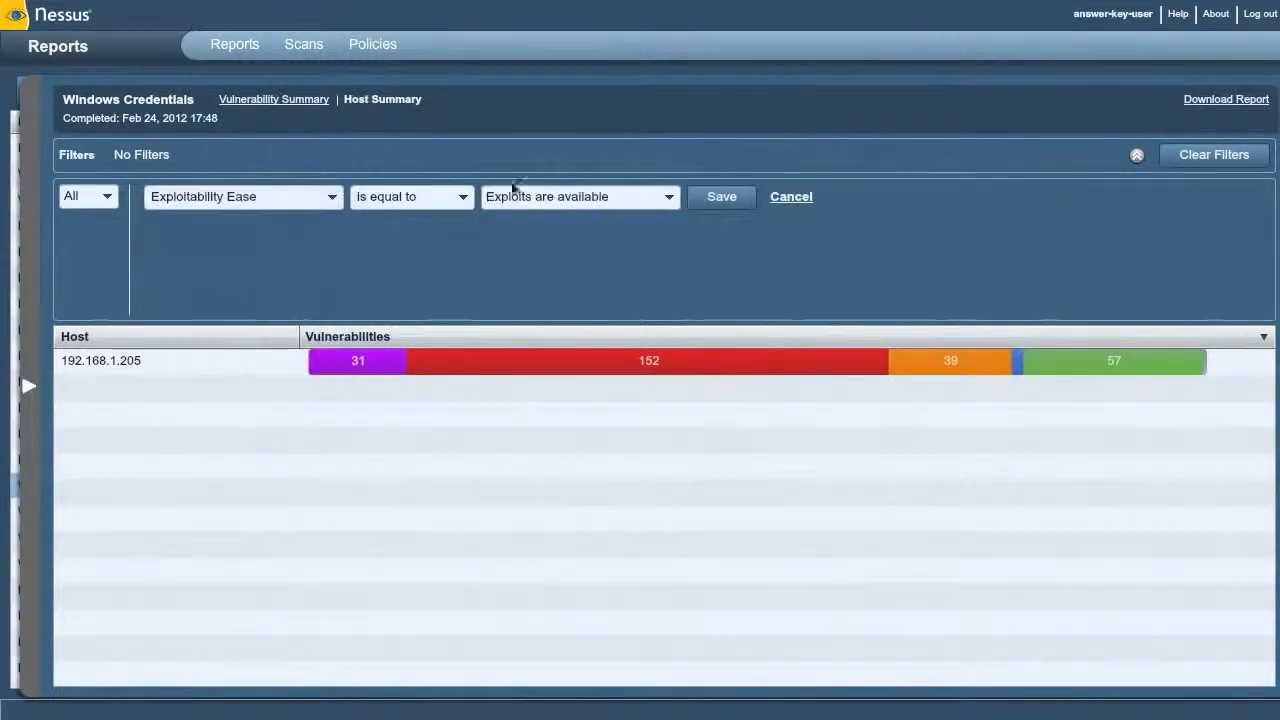
left_click(587, 199)
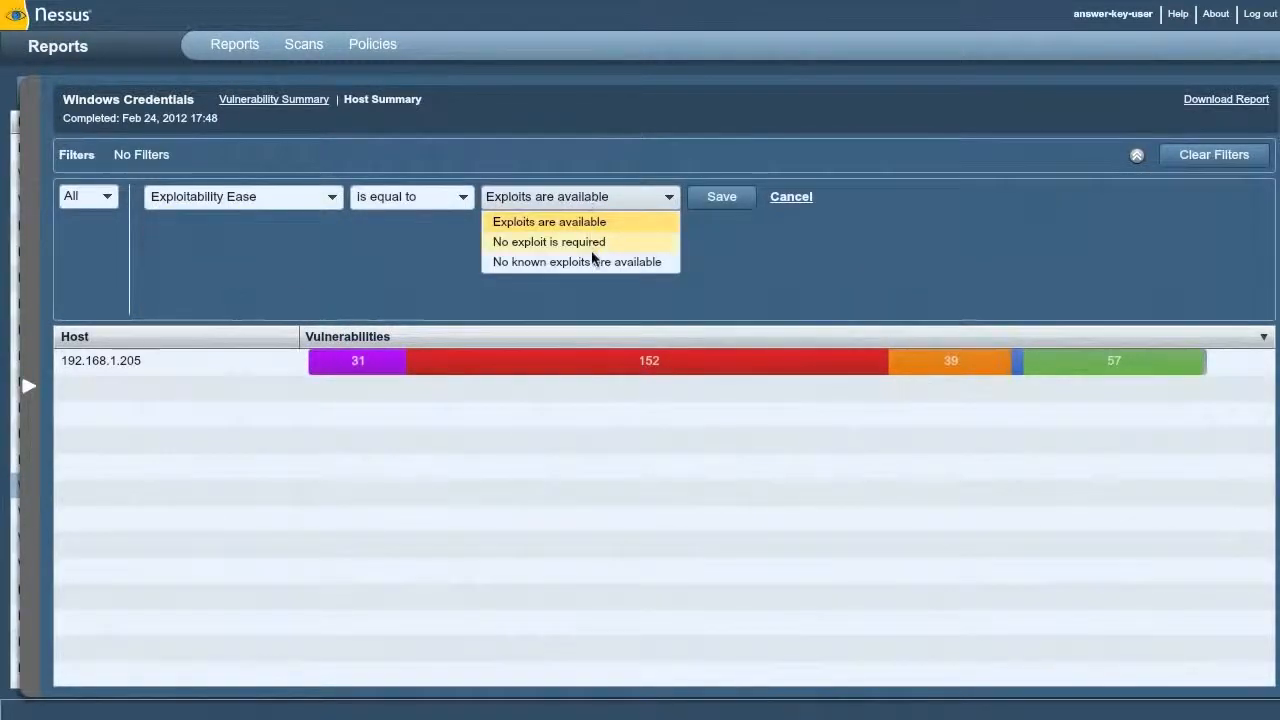
left_click(414, 196)
left_click(407, 247)
left_click(493, 199)
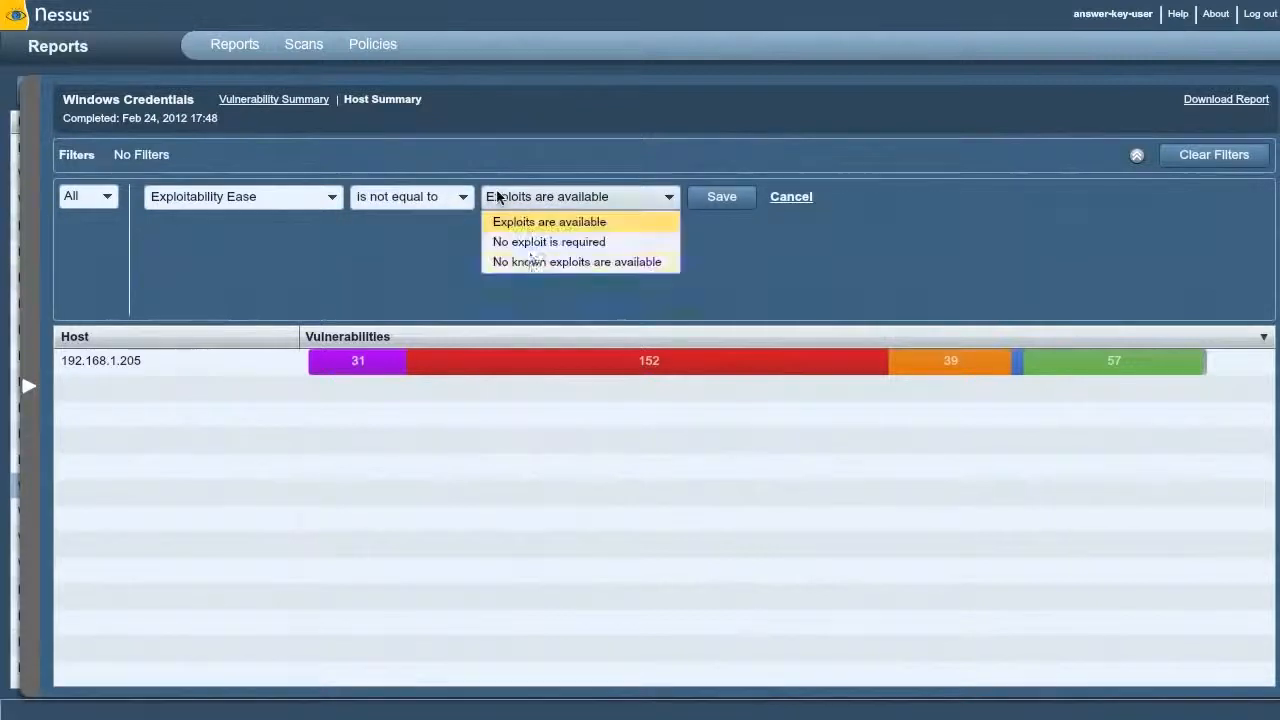
left_click(531, 262)
left_click(716, 198)
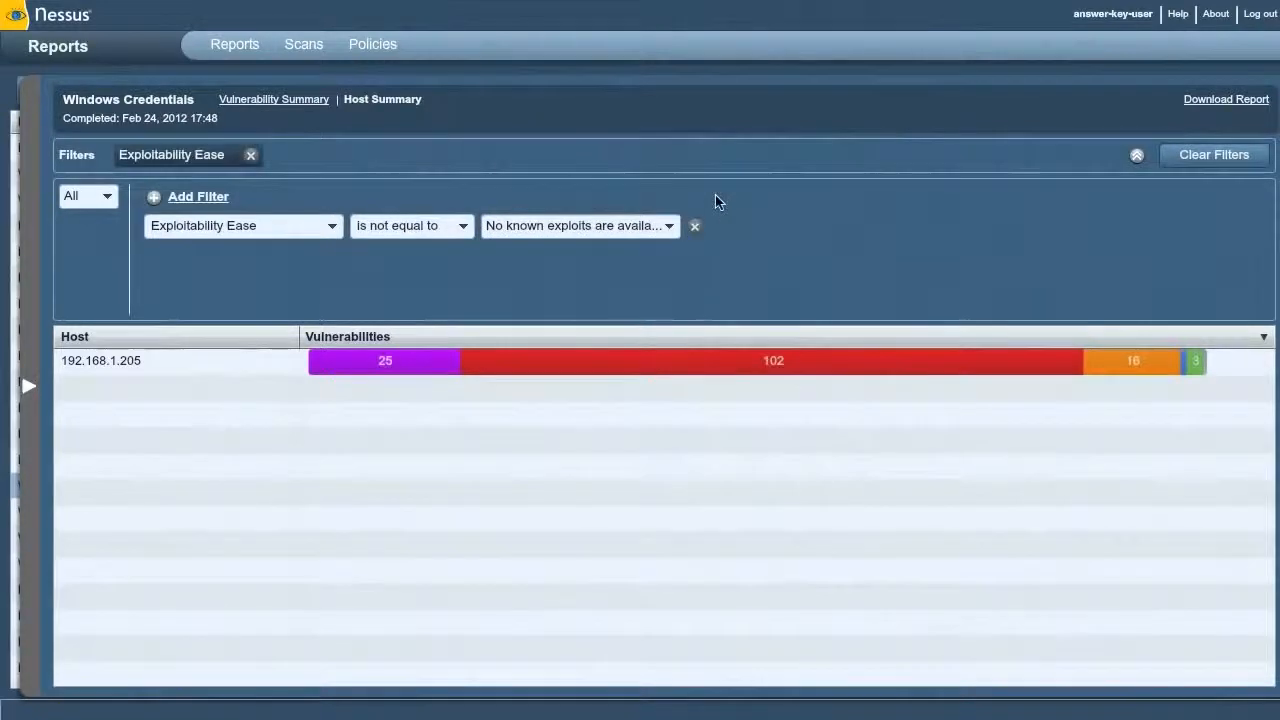
Examine the filtered vulnerability summary of the Windows Credentials report across its severity levels
left_click(304, 100)
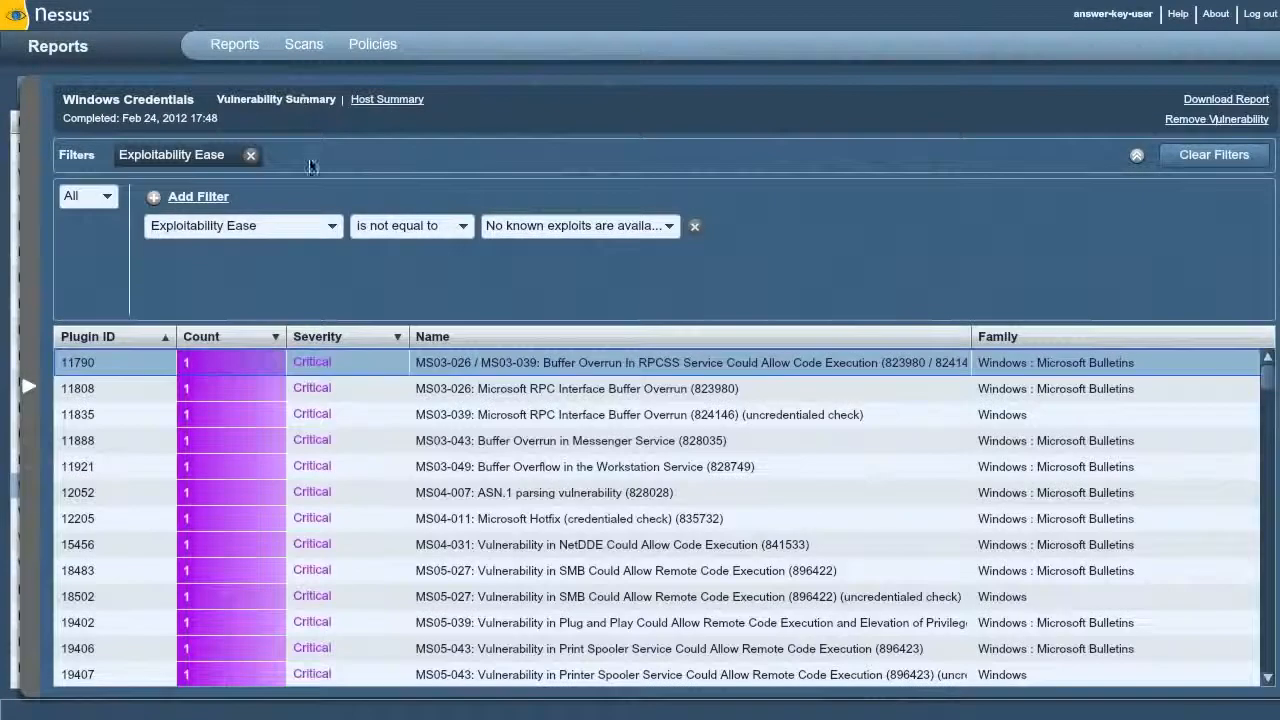
scroll(776, 461, "down", 3)
scroll(780, 469, "down", 20)
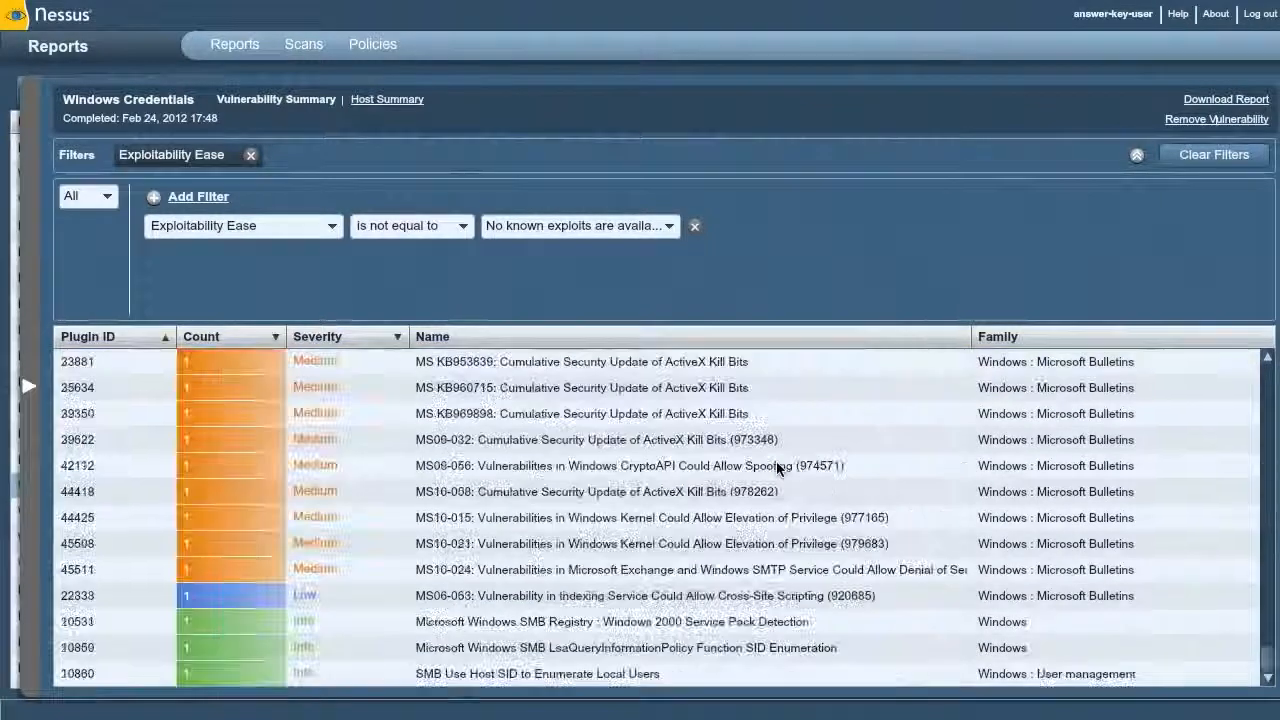
scroll(776, 466, "up", 15)
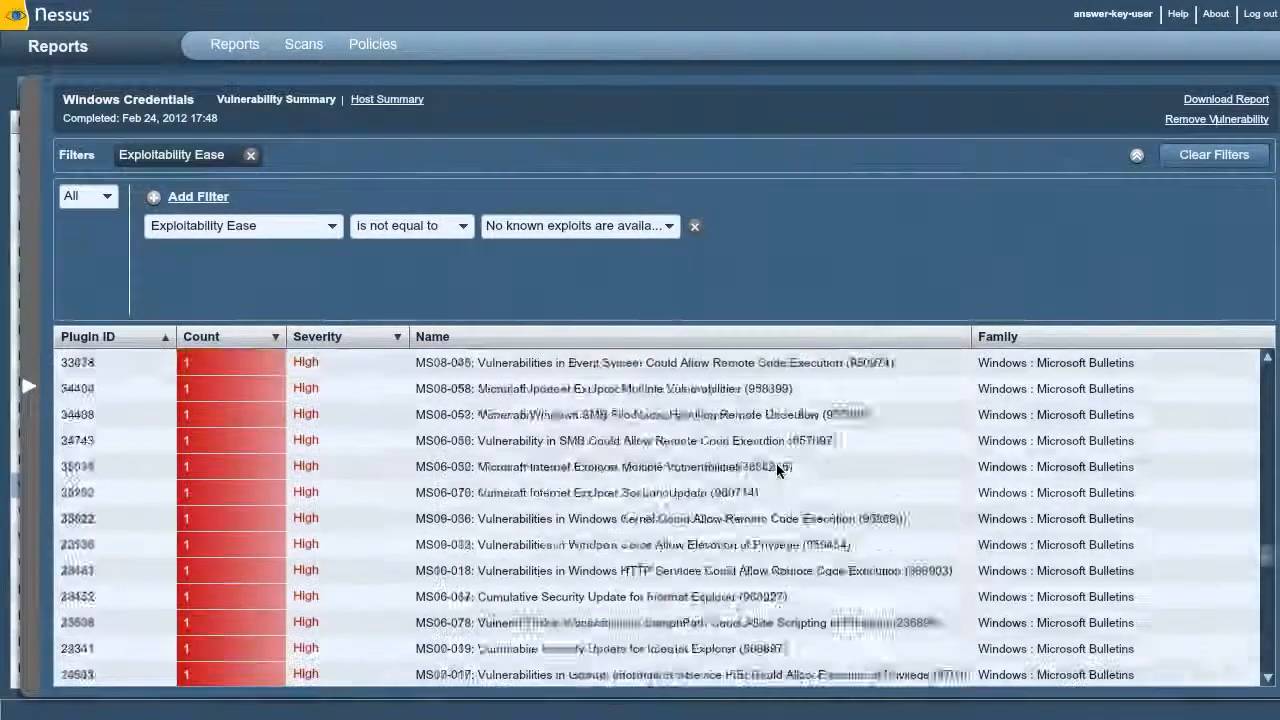
scroll(776, 466, "down", 5)
scroll(776, 466, "down", 10)
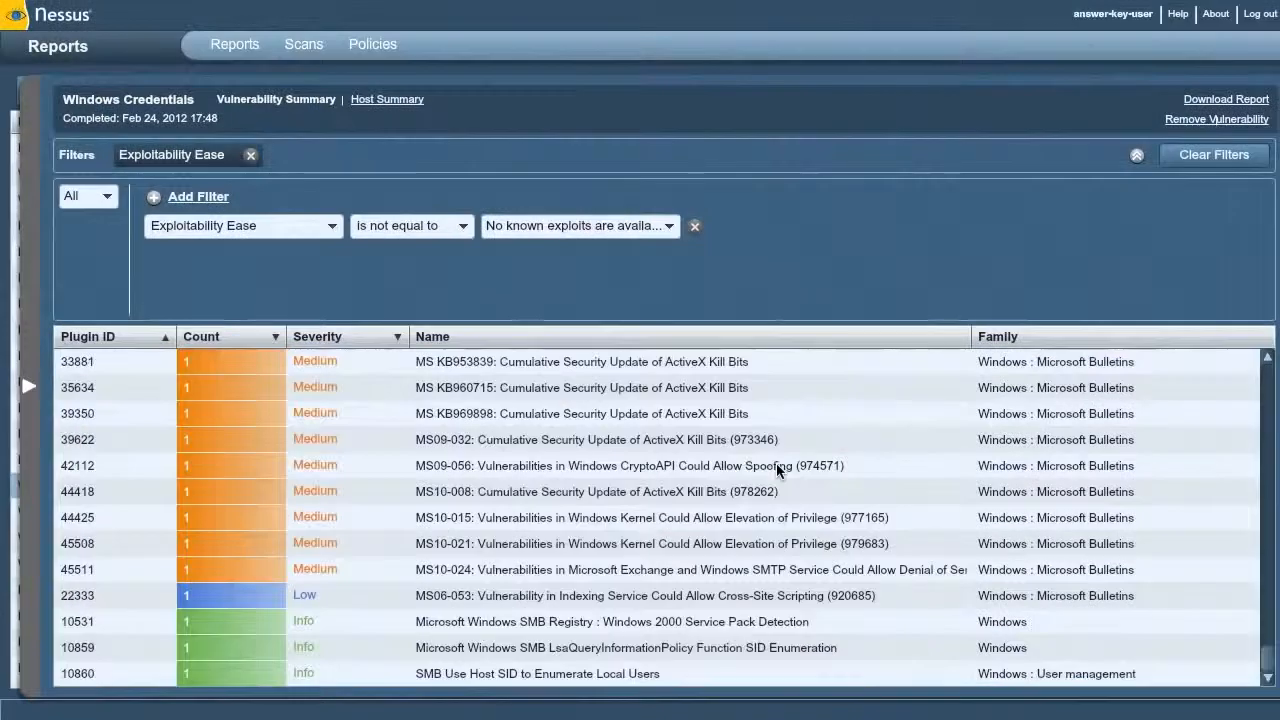
scroll(776, 466, "up", 8)
scroll(776, 466, "up", 2)
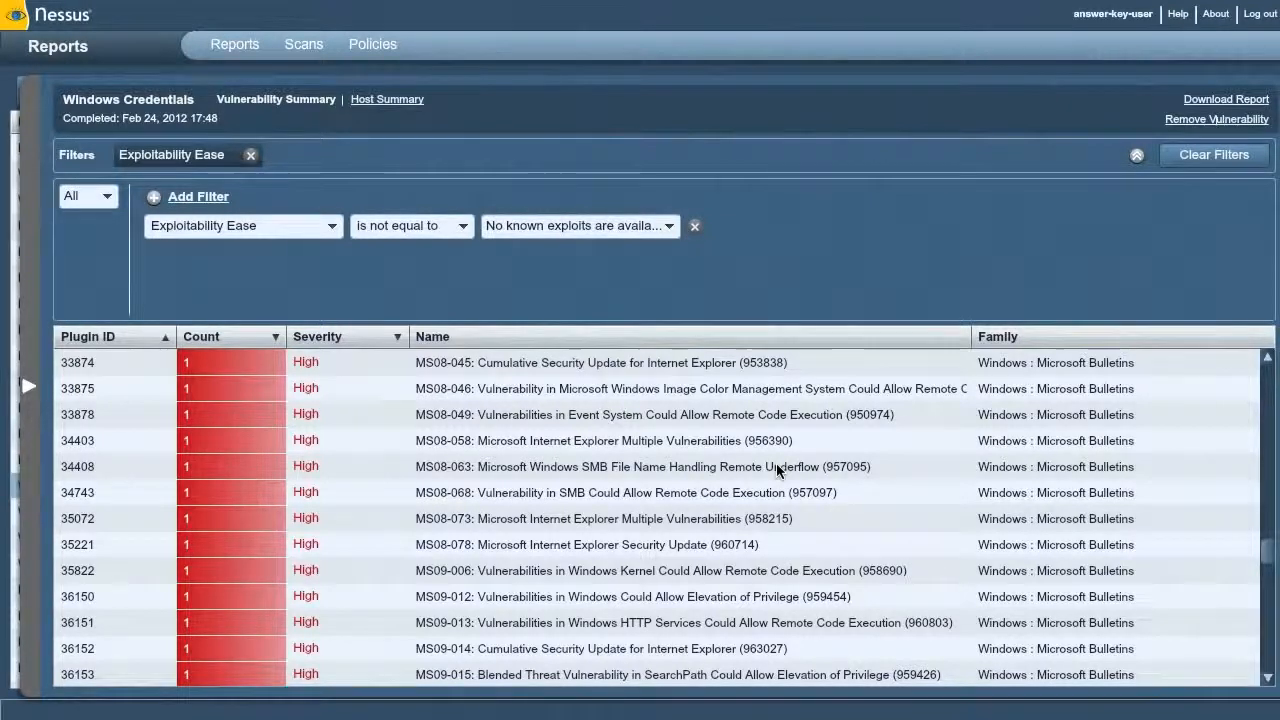
Replace the Exploitability Ease filter with Microsoft Bulletin is equal to MS and save it
left_click(305, 228)
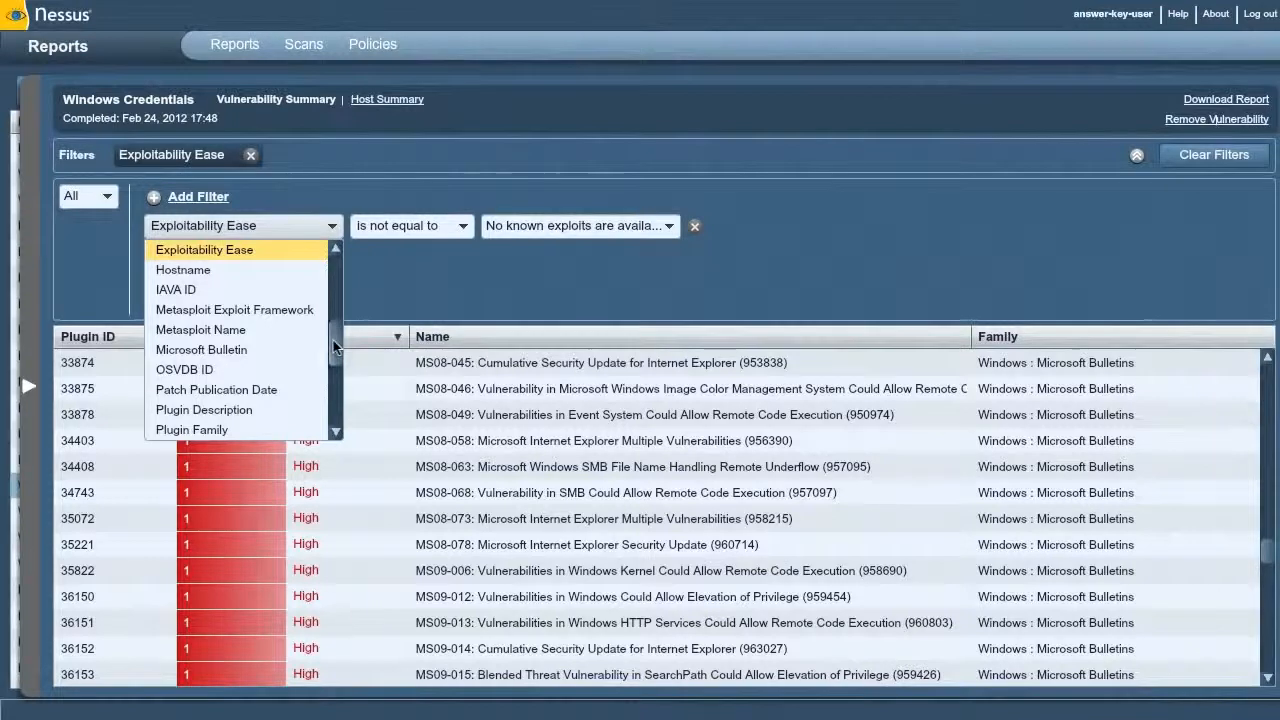
left_click_drag(333, 340, 333, 358)
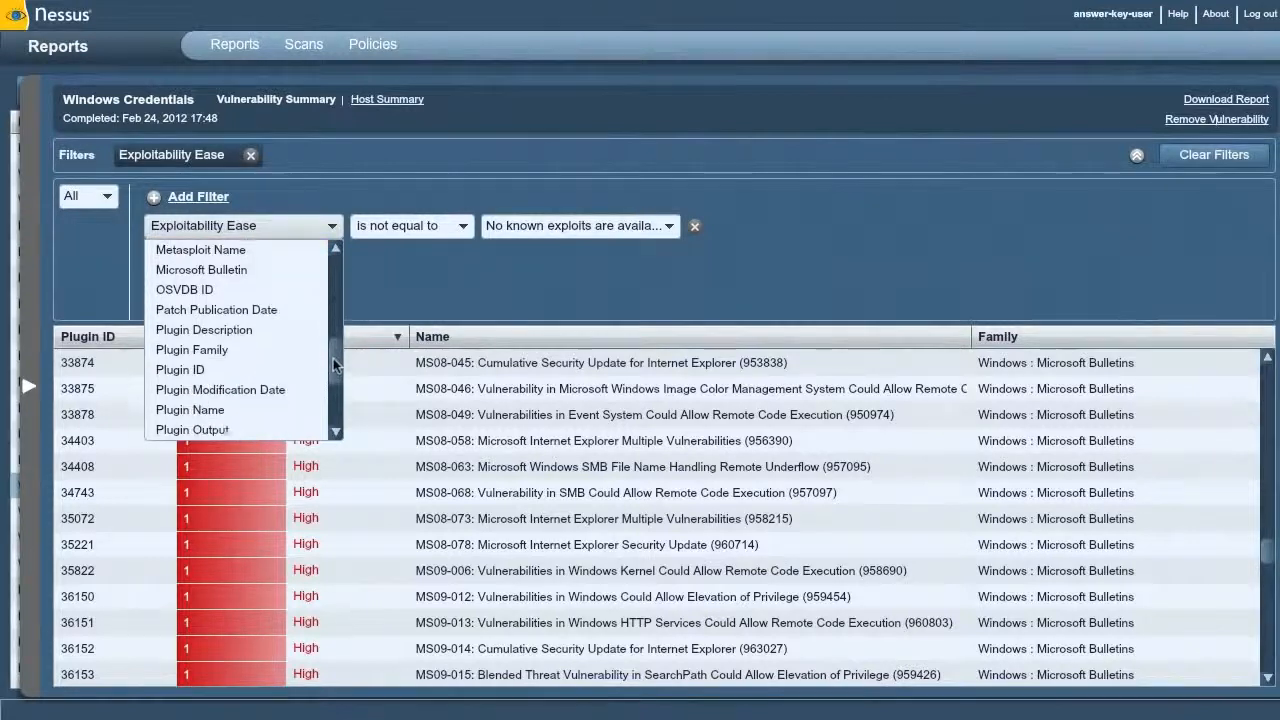
left_click(238, 277)
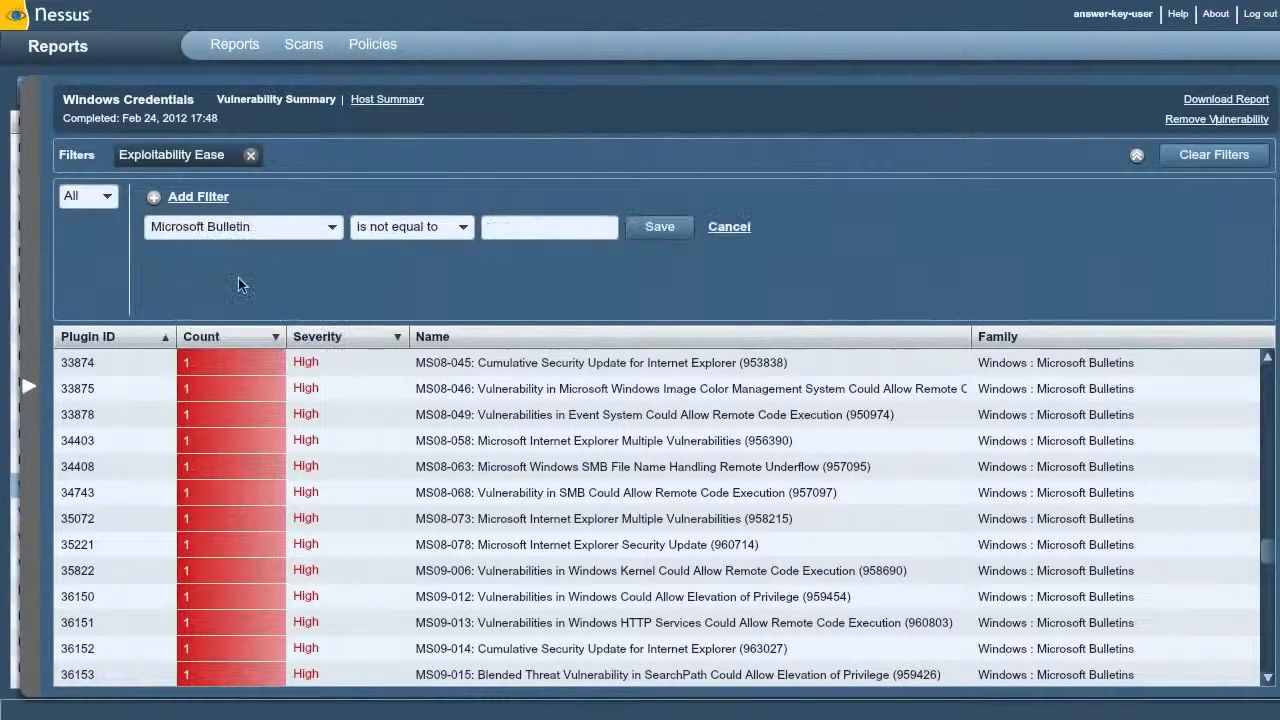
left_click(460, 228)
left_click(433, 252)
left_click(518, 228)
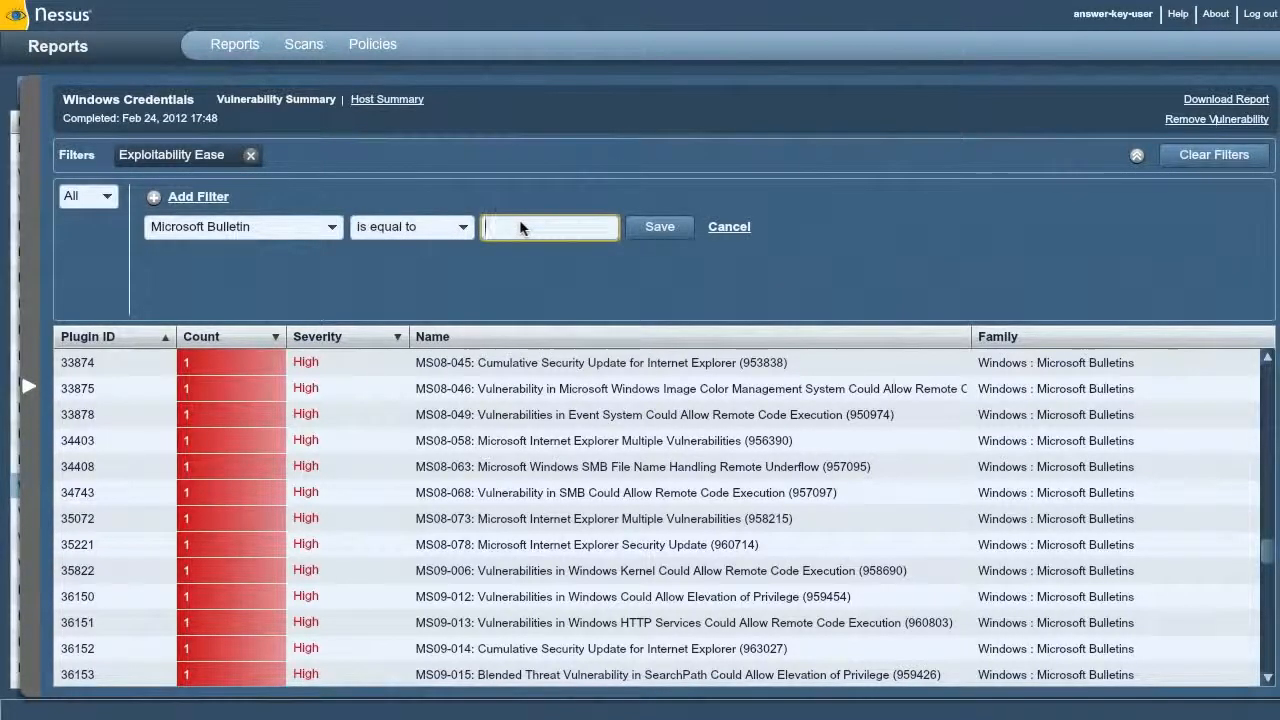
type("MS")
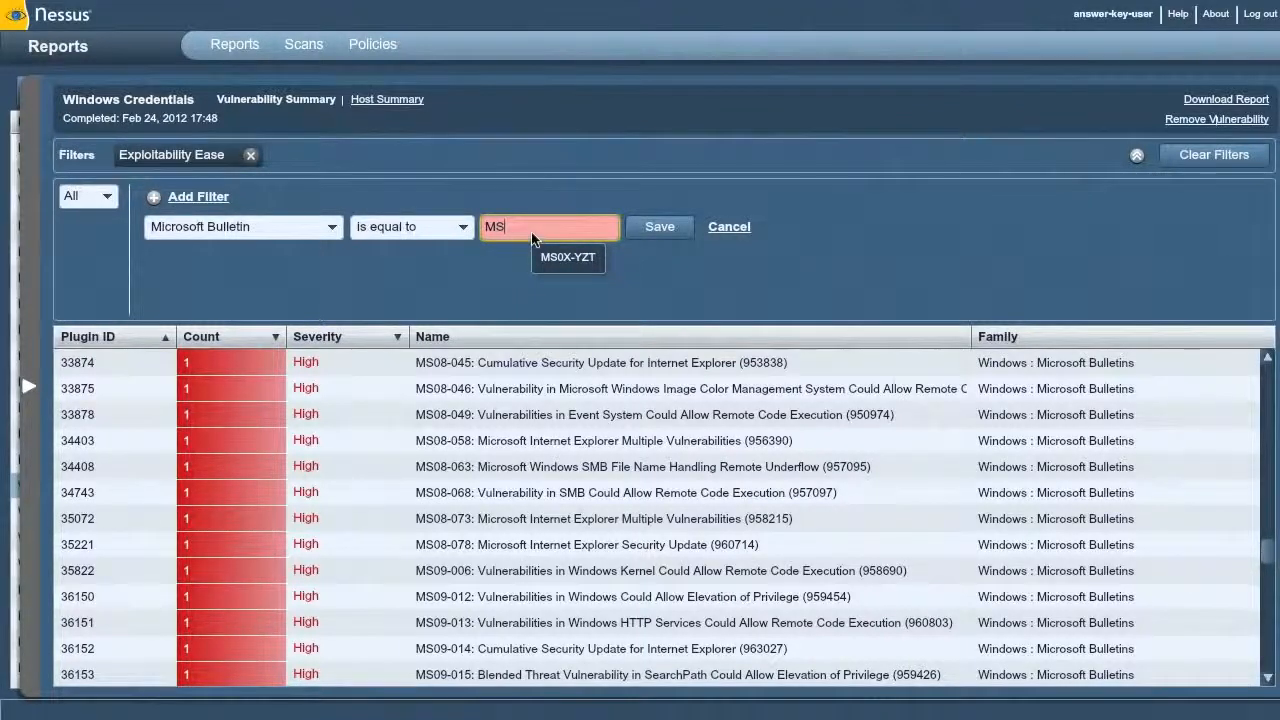
left_click(659, 227)
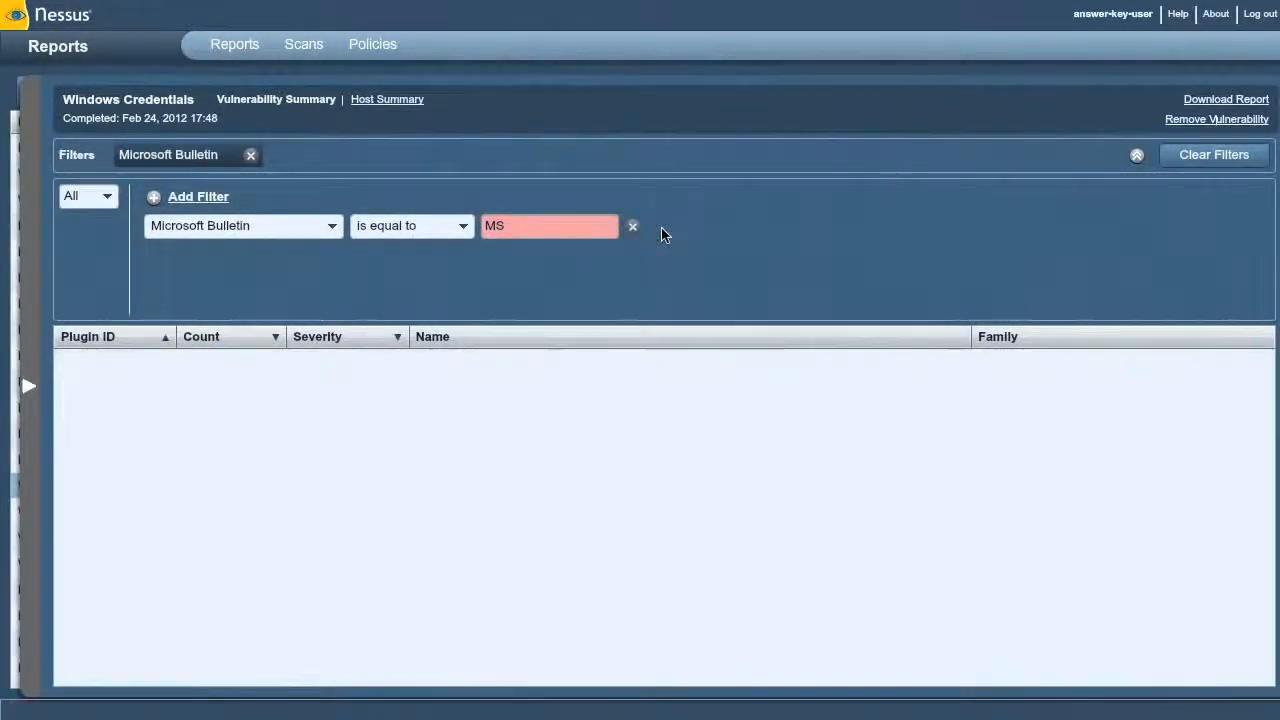
Set the Microsoft Bulletin filter's condition to contains, save it, and review the listed bulletins back to the first entry
left_click(418, 228)
left_click(395, 302)
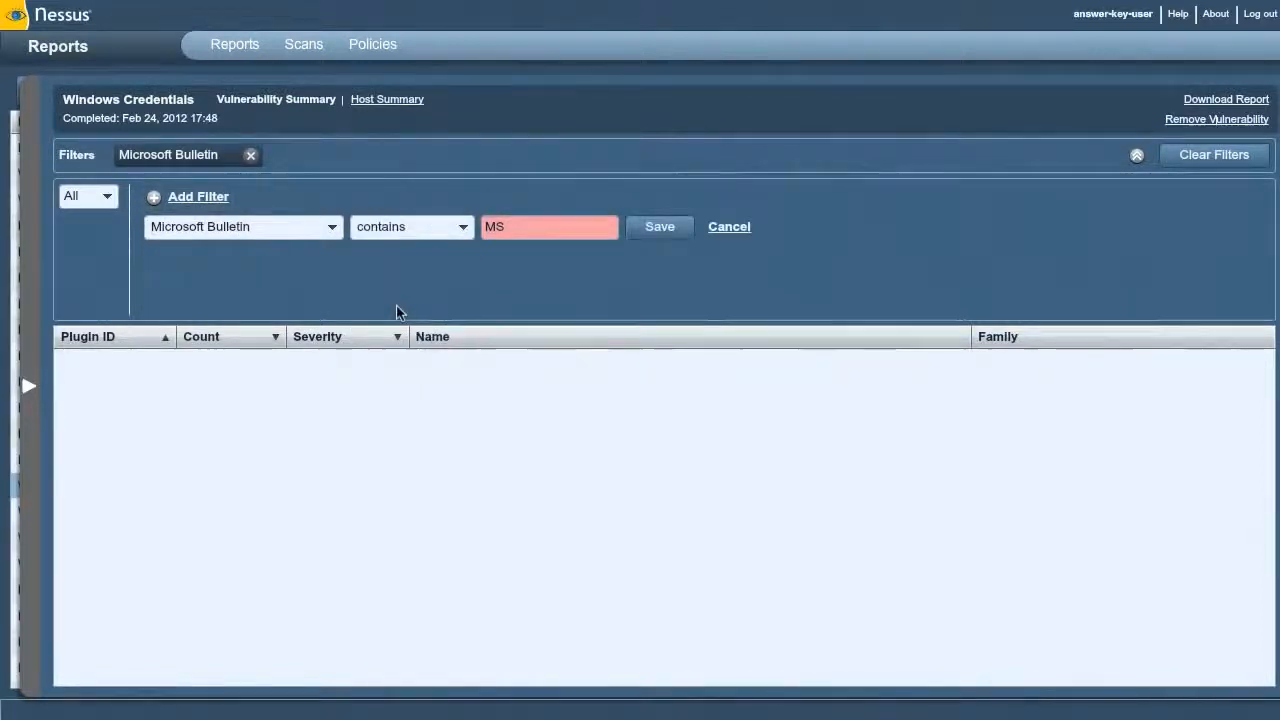
left_click(670, 226)
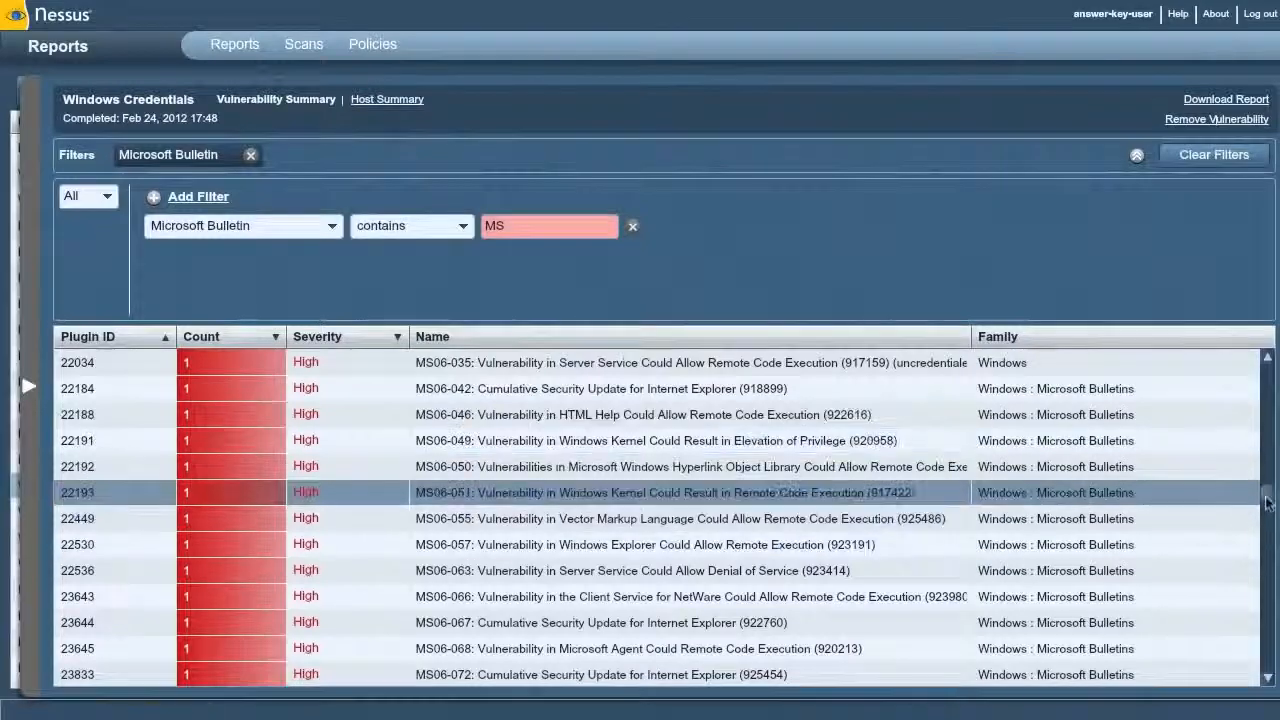
left_click_drag(1268, 497, 1244, 378)
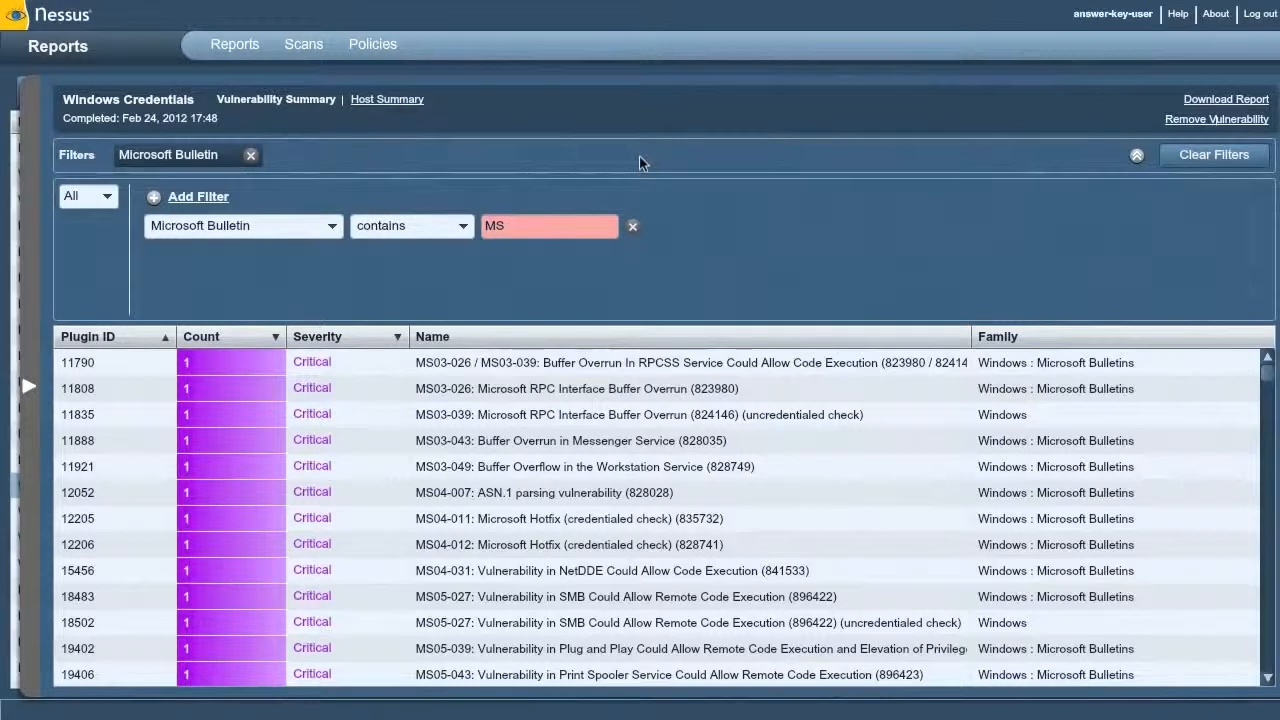
Start a new policy and choose Patch Management: SCCM Server Settings as the plugin in its preferences
left_click(371, 50)
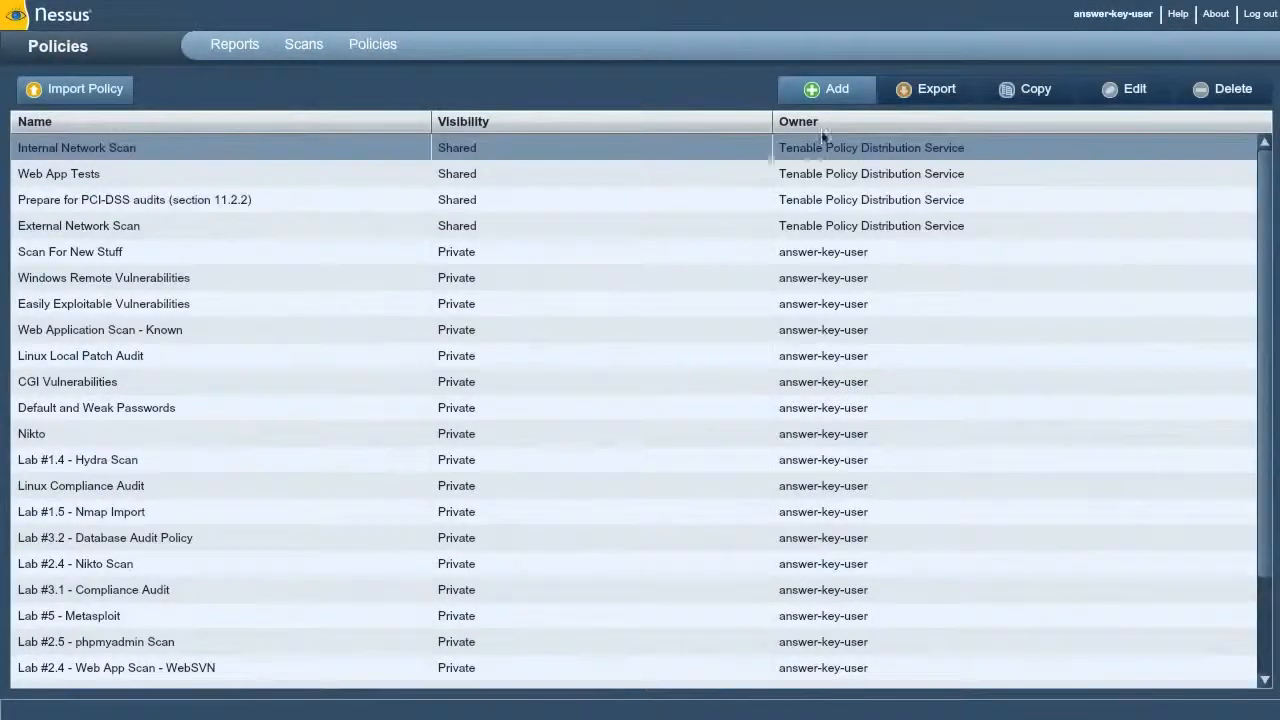
left_click(811, 91)
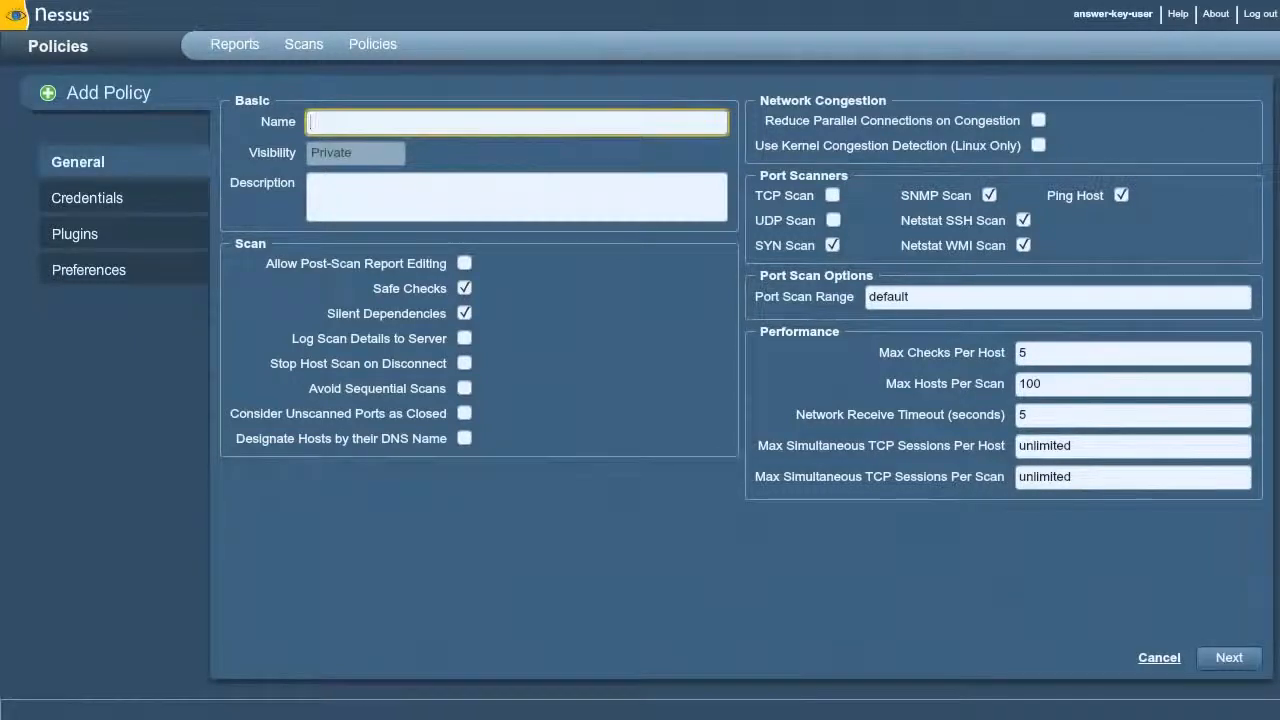
left_click(145, 266)
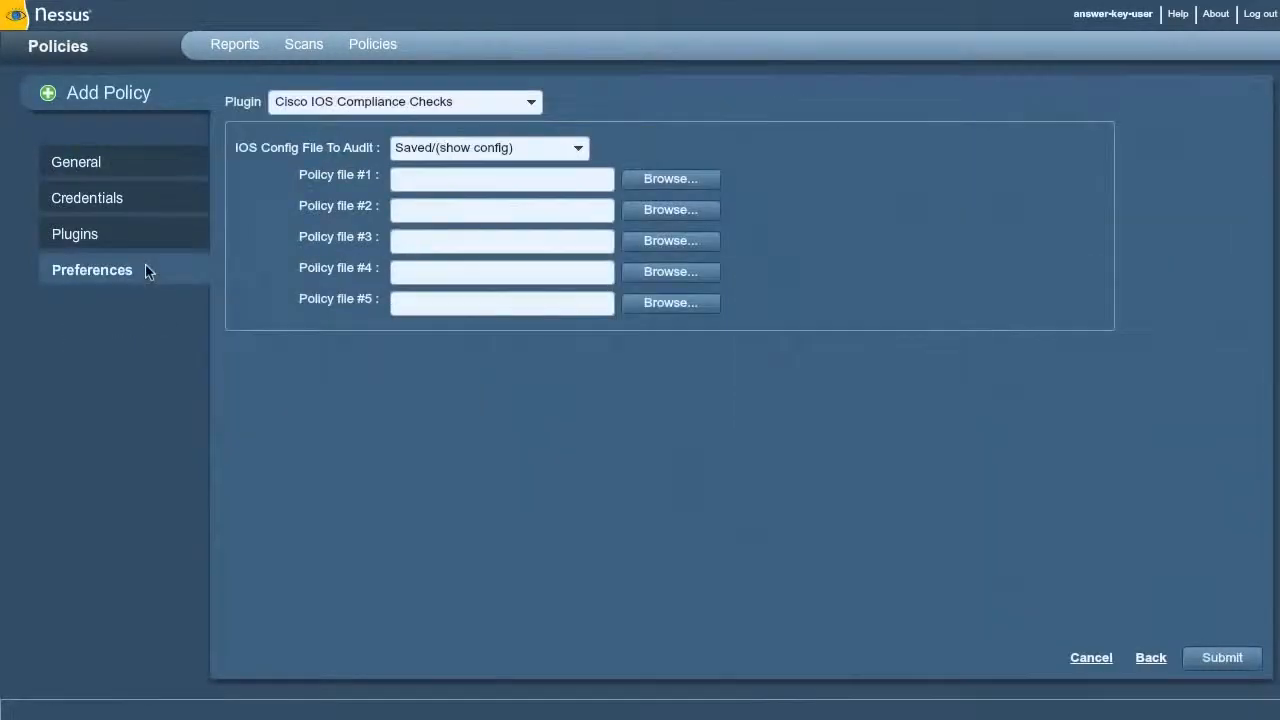
left_click(400, 104)
left_click_drag(533, 140, 526, 246)
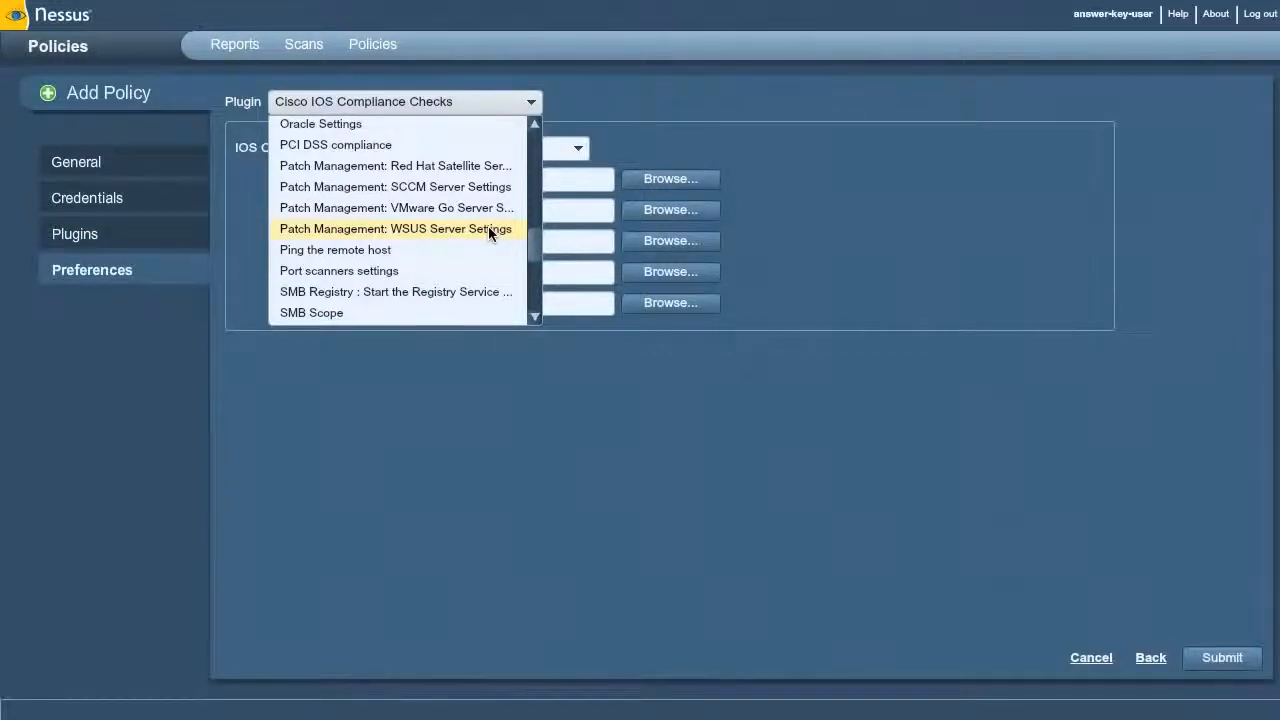
left_click(482, 188)
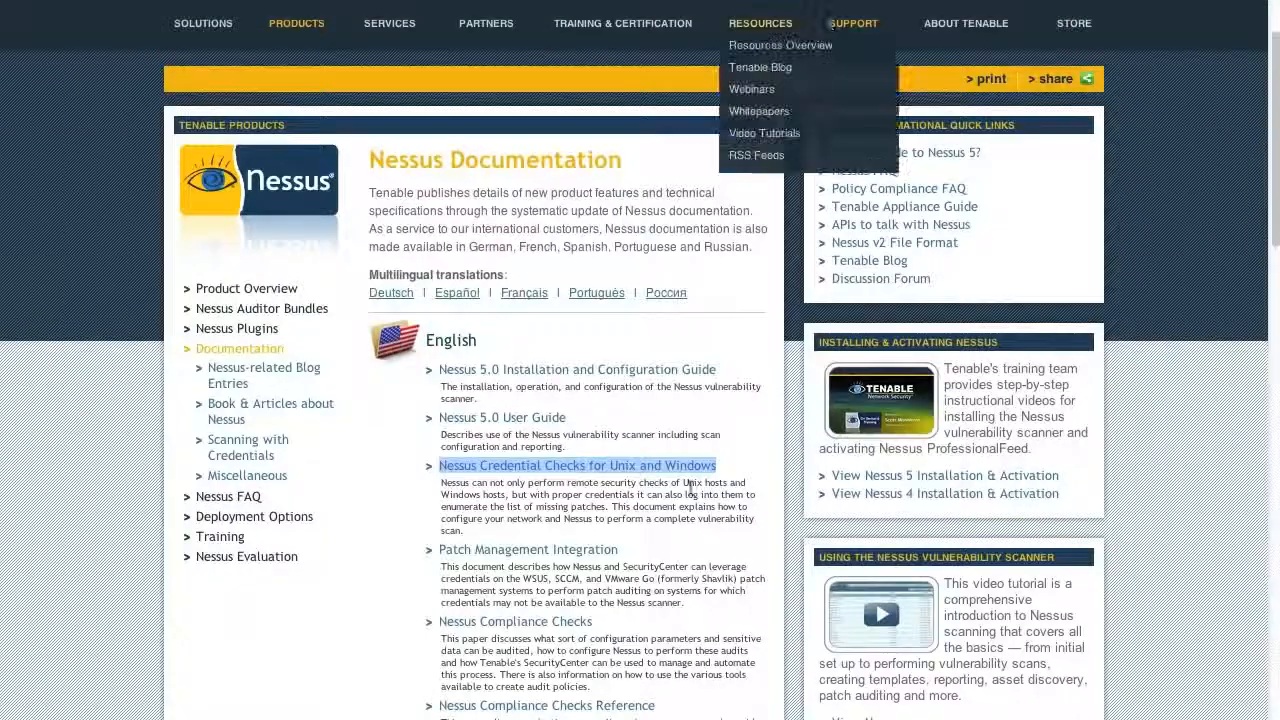
On the Nessus Documentation web page, highlight the Patch Management Integration title and check its description
left_click_drag(636, 558, 430, 557)
left_click(514, 583)
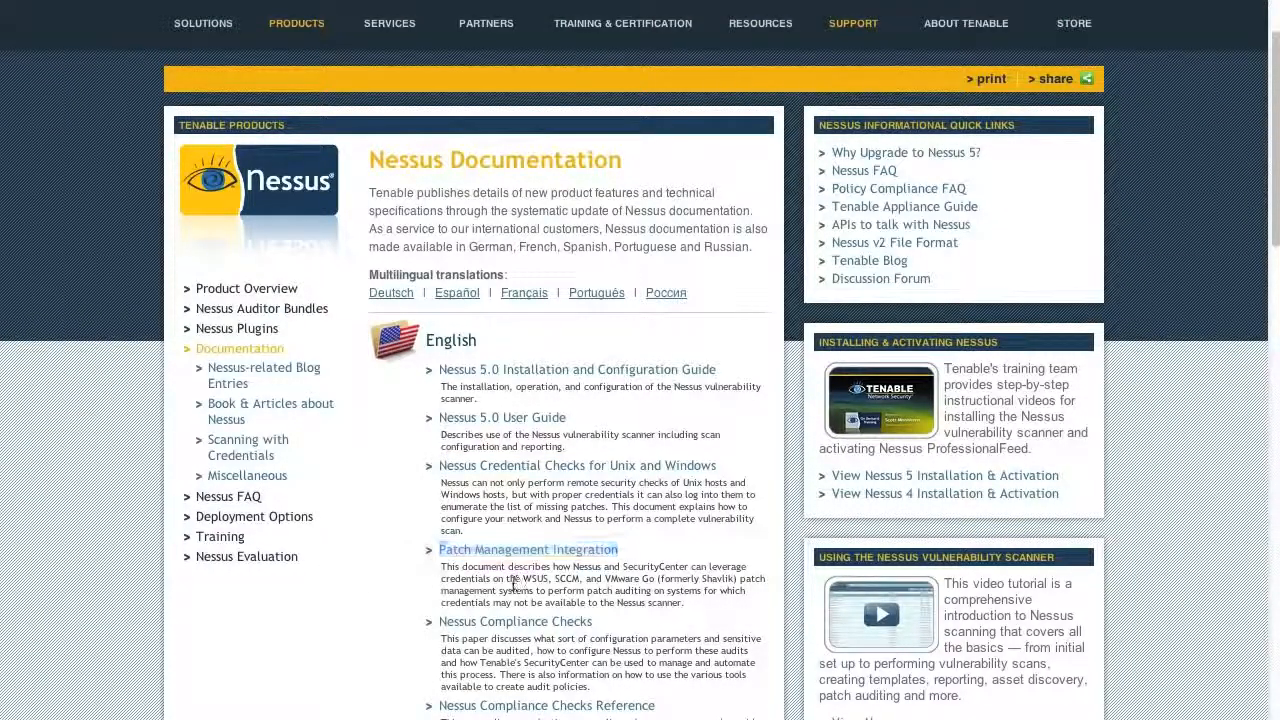